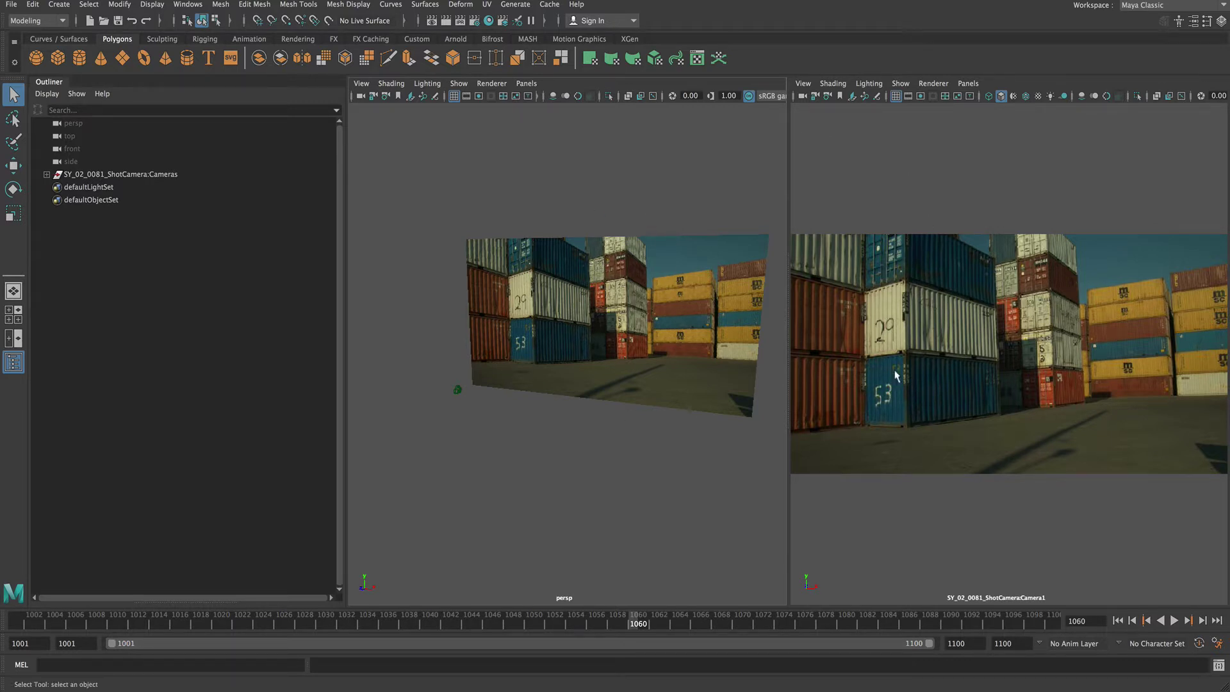
Inspect the camera inside the SY_02_0081_ShotCamera:Cameras group, leaving the group collapsed and deselected.
click(46, 174)
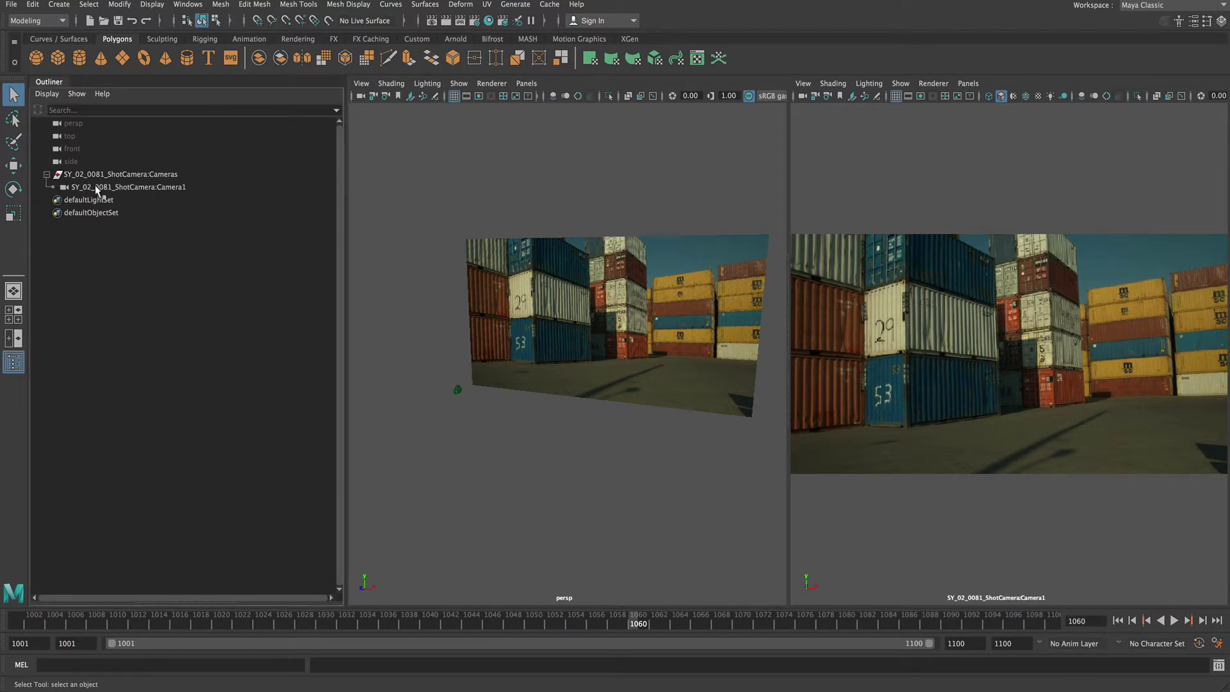
click(96, 187)
click(47, 175)
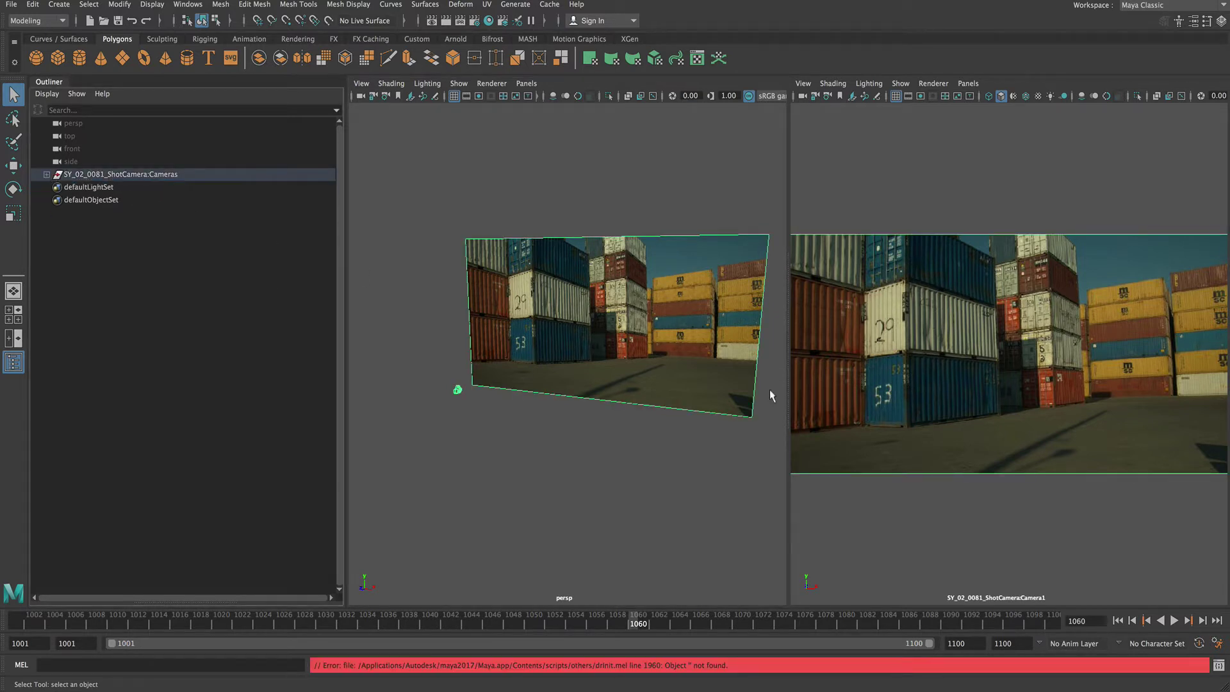
click(923, 207)
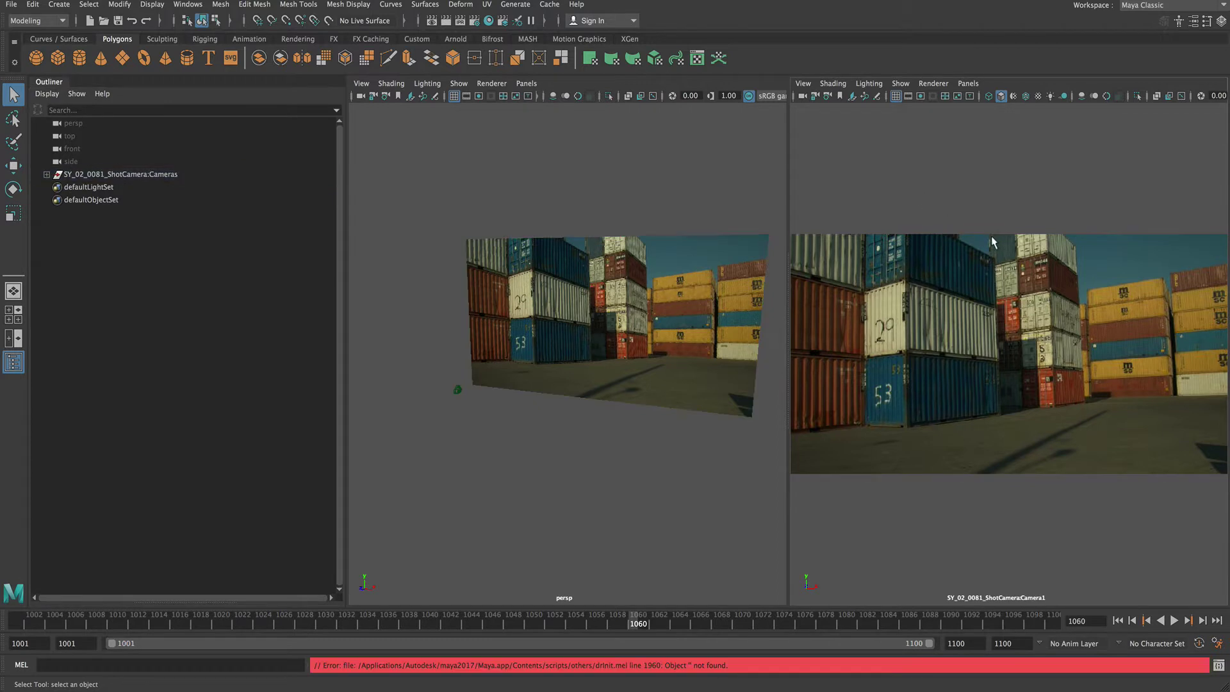
Check the image file path in the shot camera's image plane attributes and close the attribute display.
click(802, 83)
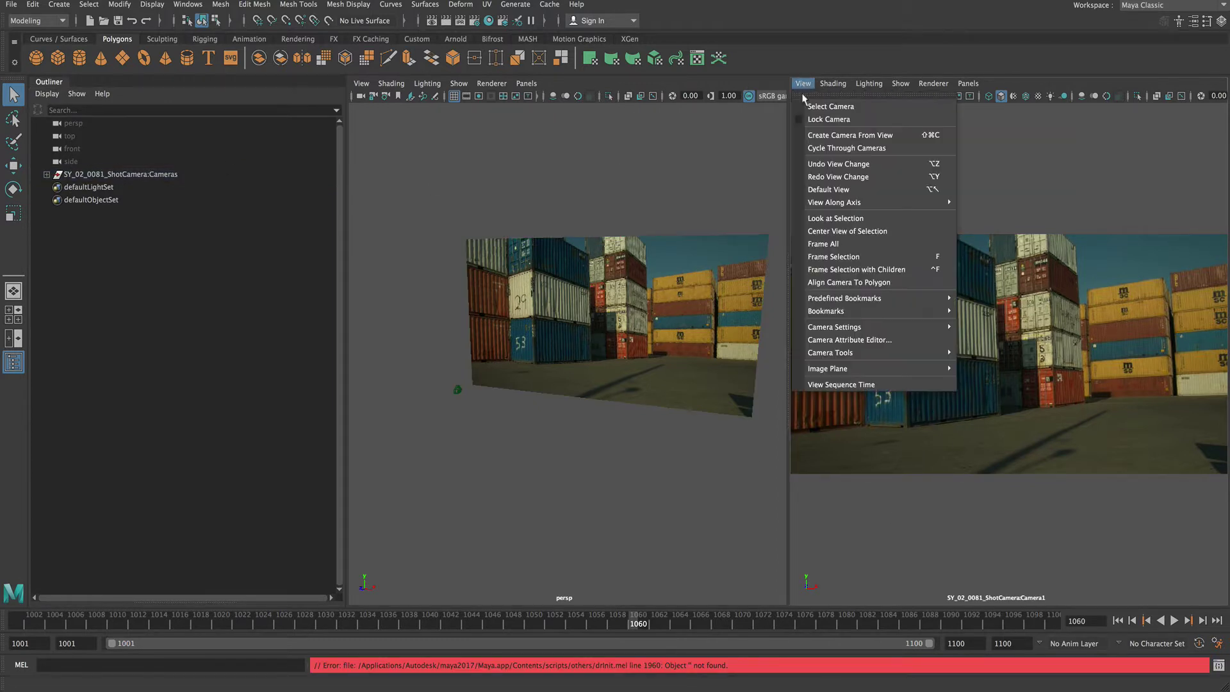
mouse_move(852, 369)
mouse_move(1024, 405)
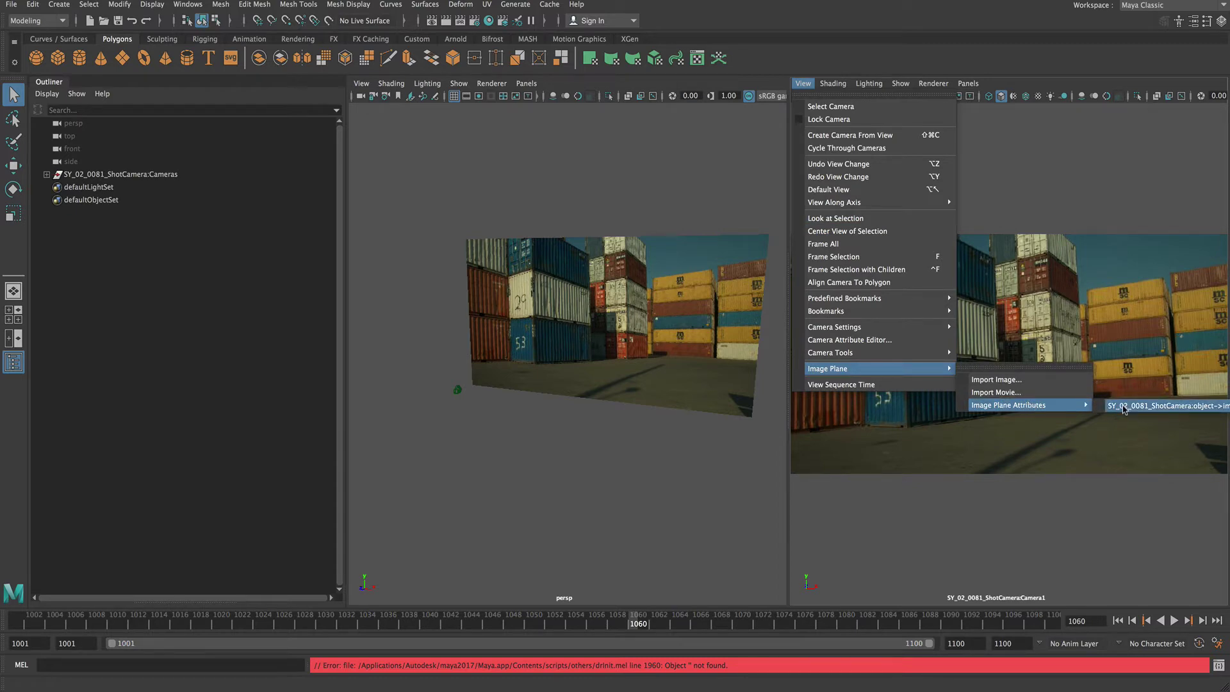
click(1147, 406)
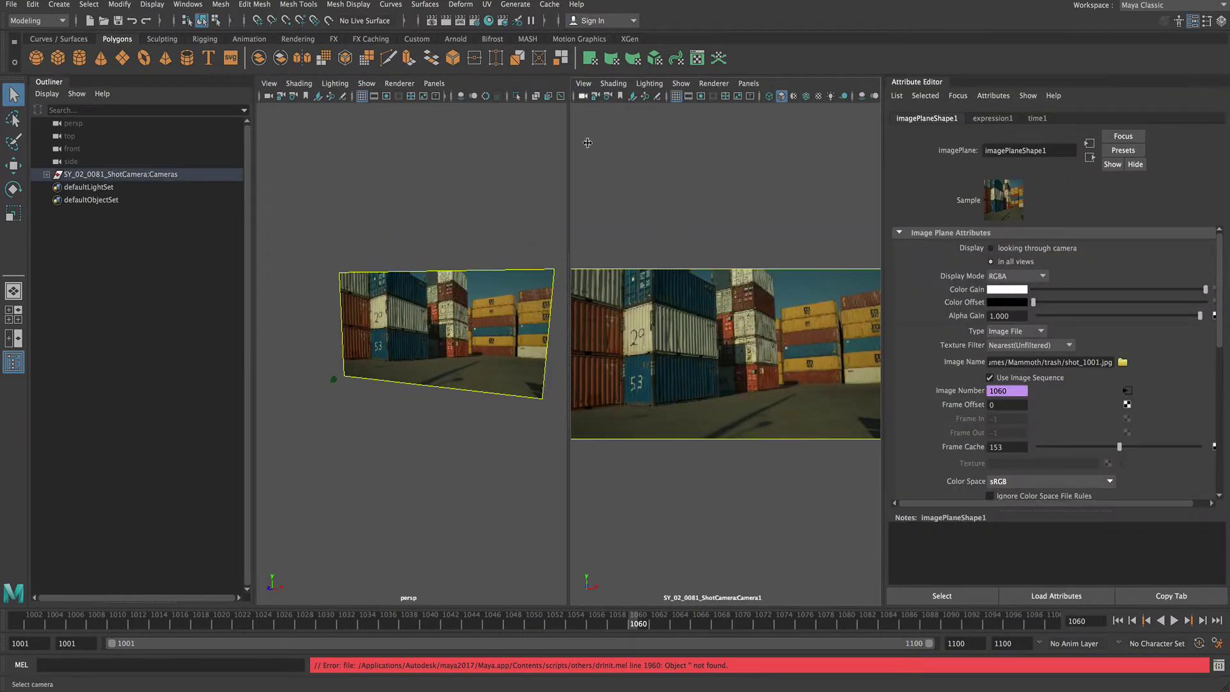
triple_click(1083, 362)
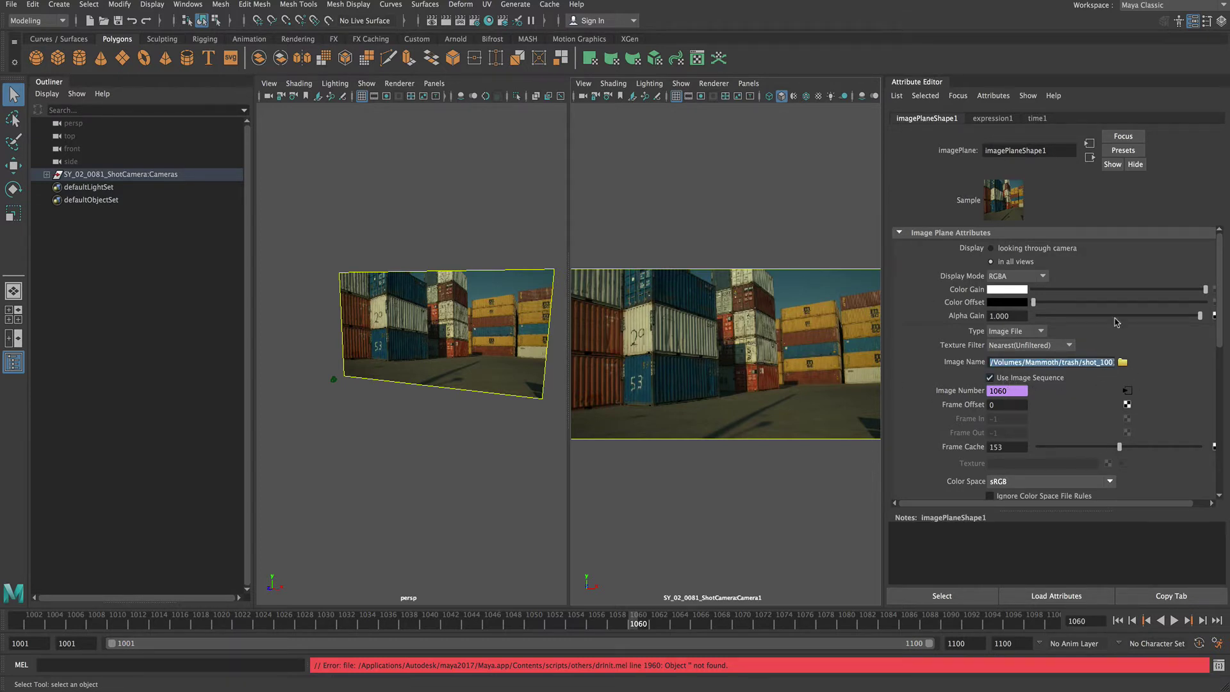
click(1193, 22)
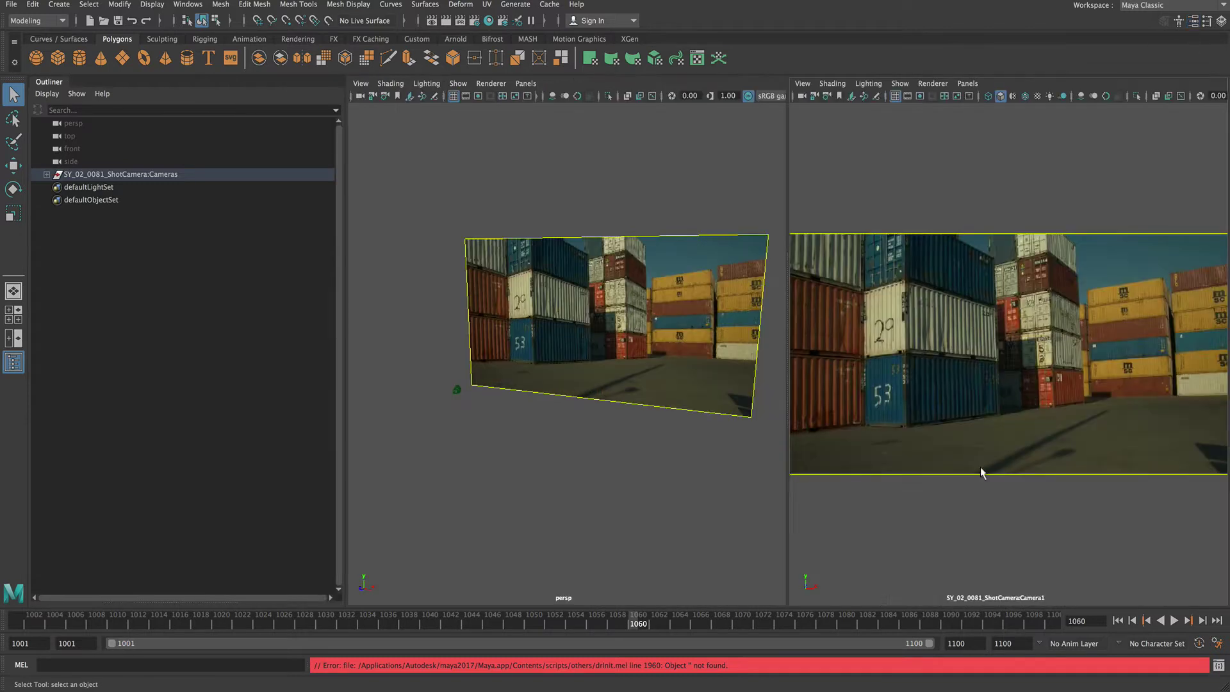
click(859, 550)
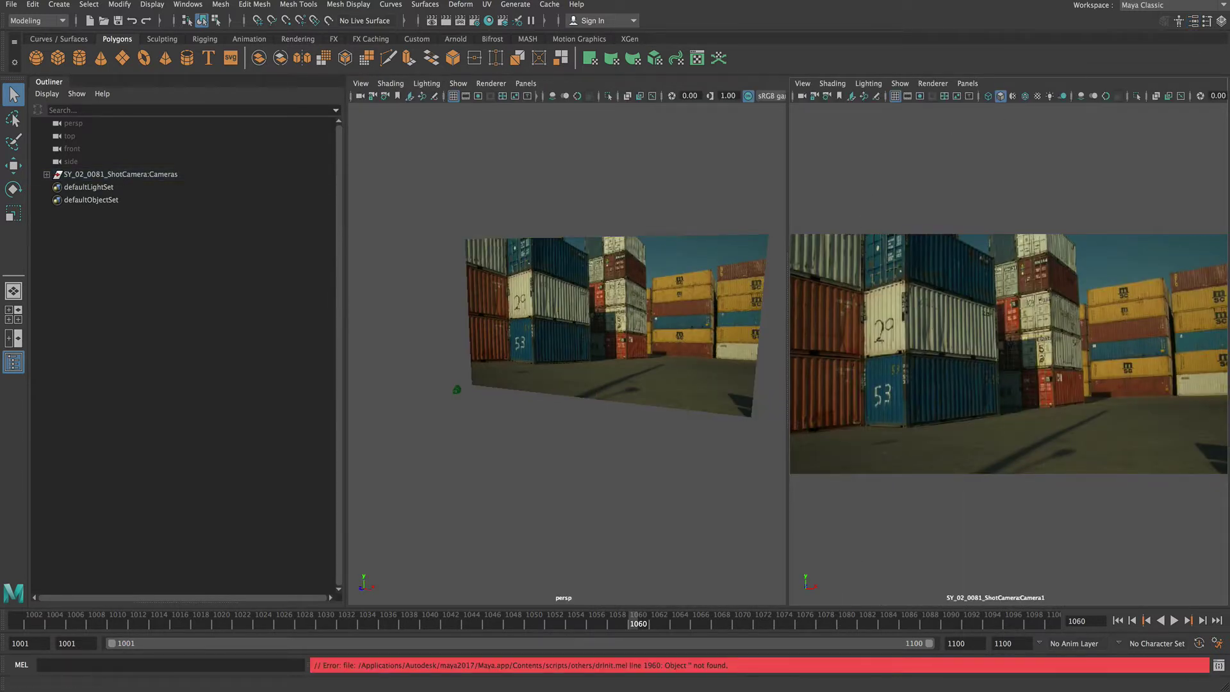
Play and scrub through the shot to review the camera move against the container plate.
key(alt+v)
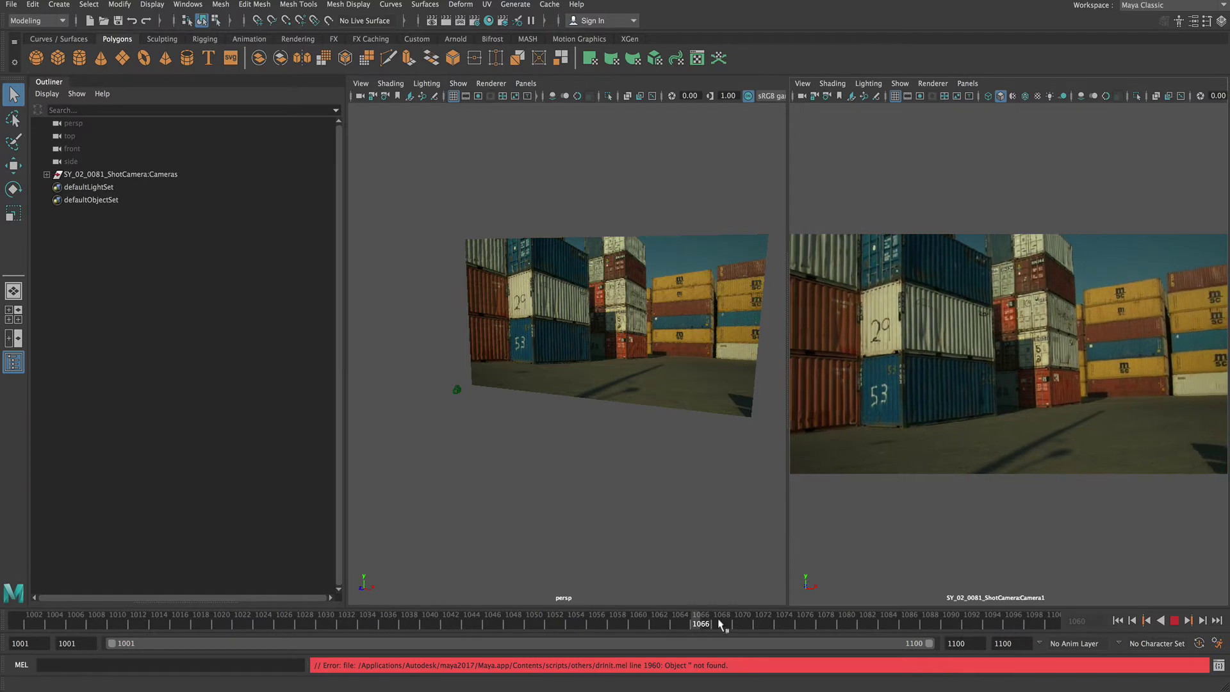
click(603, 622)
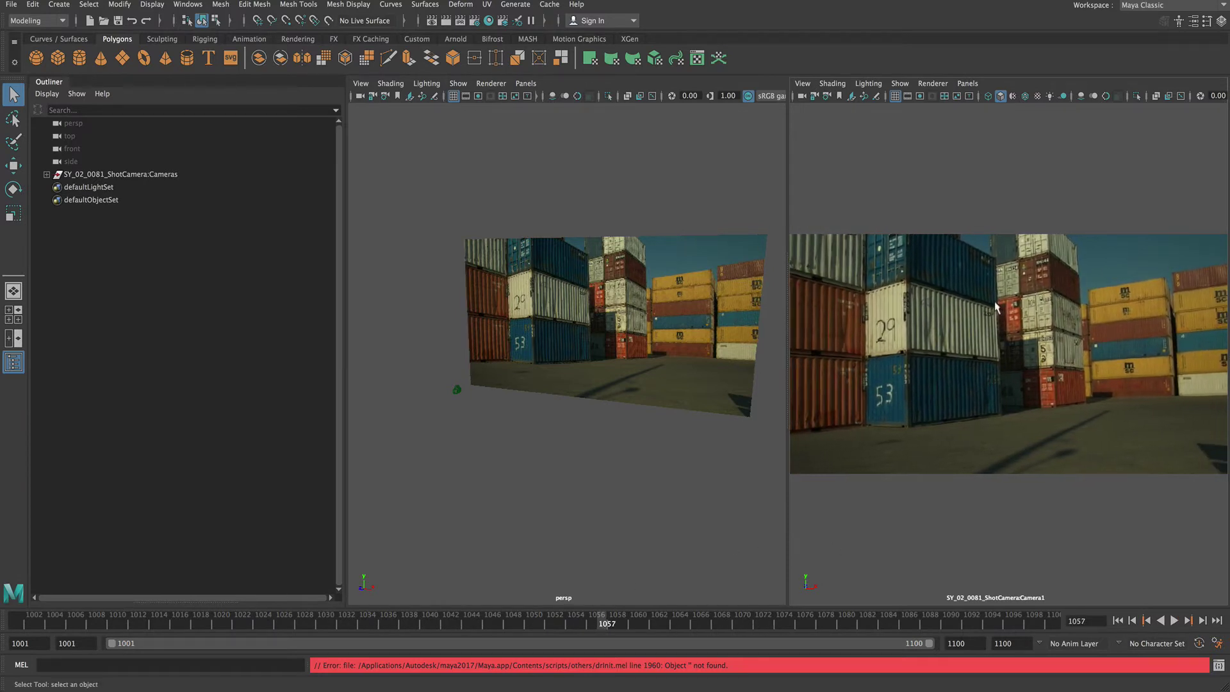
drag(567, 620, 333, 602)
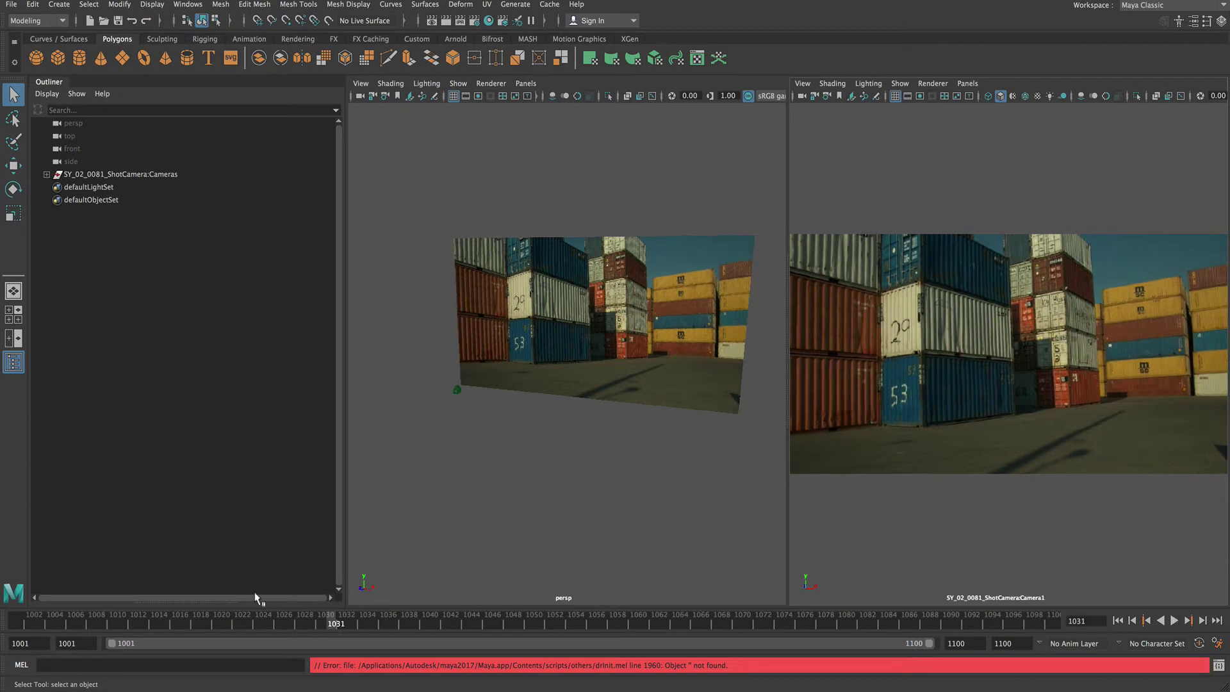
click(38, 643)
key(alt+v)
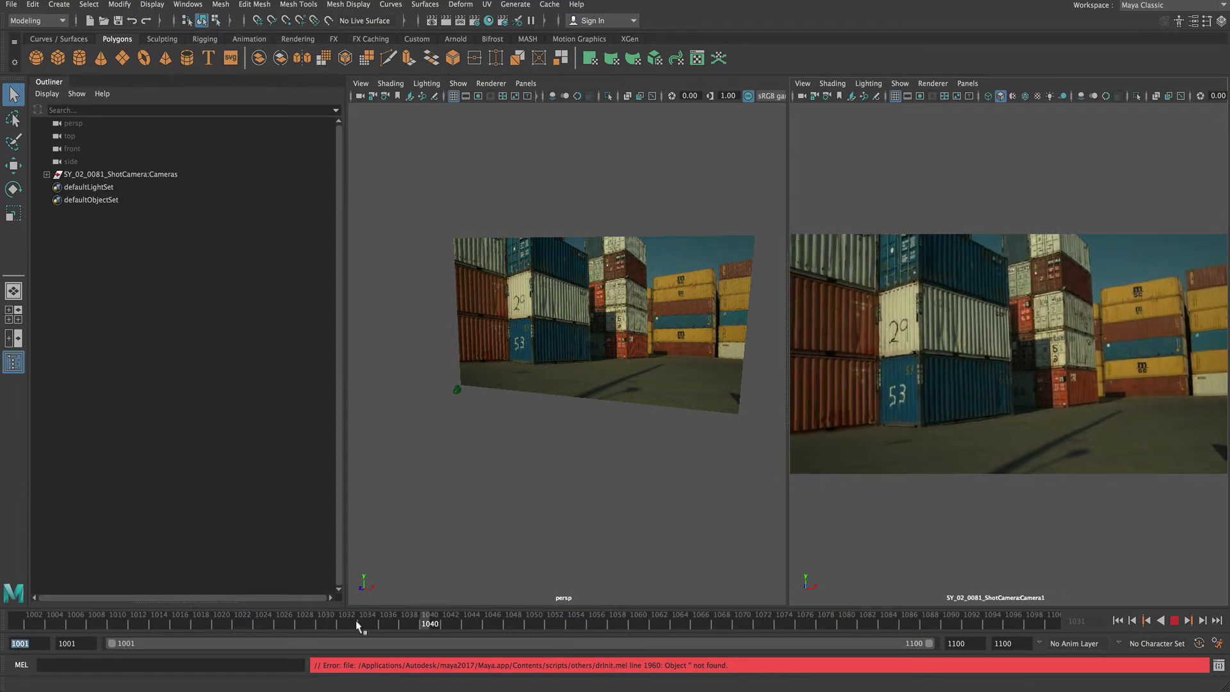
click(581, 624)
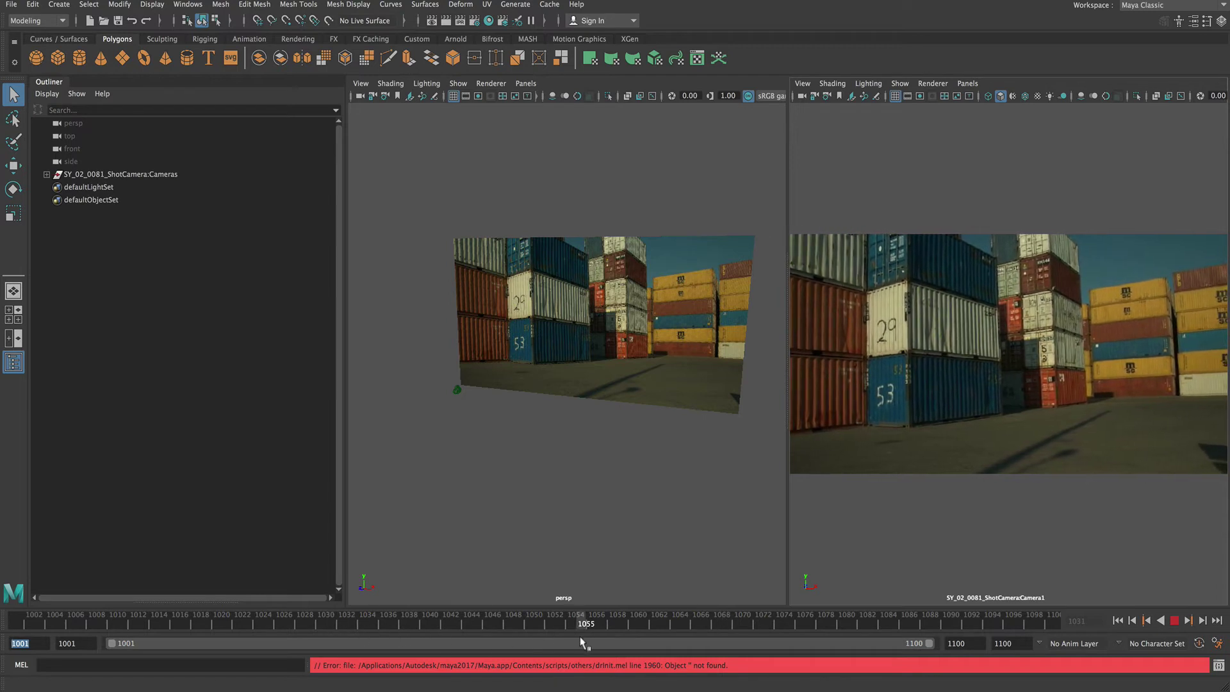
Create a polygon cube and move it out in front of the shot camera in the perspective view.
click(58, 59)
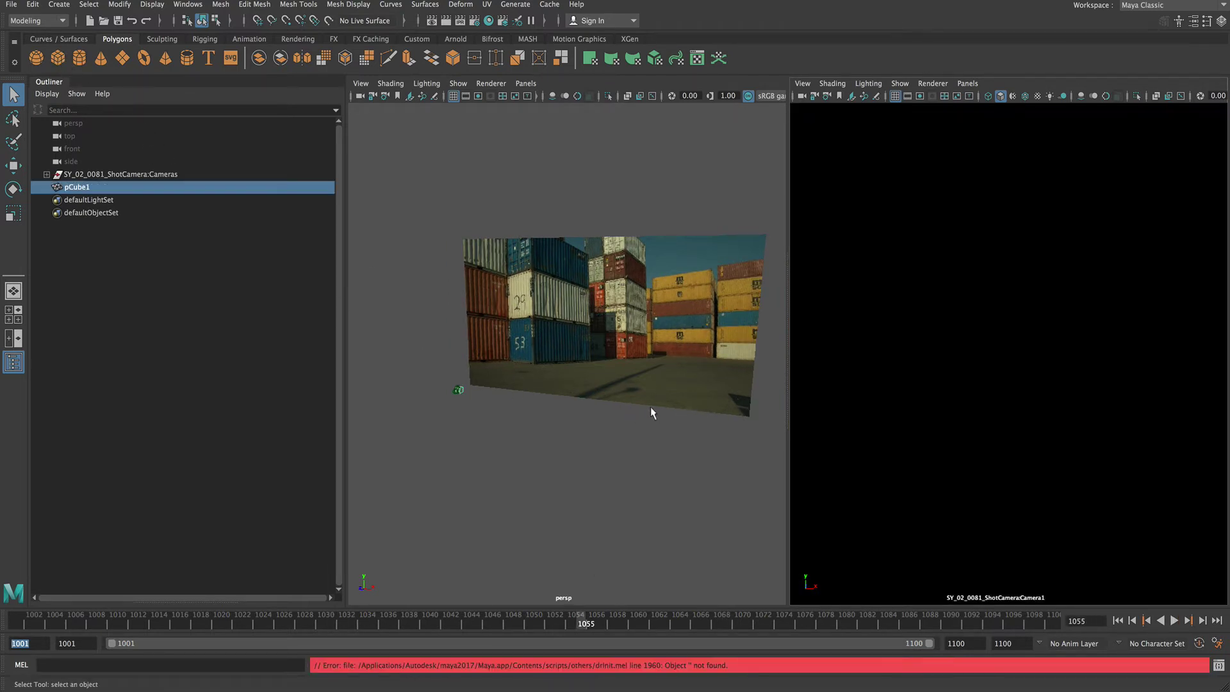
click(967, 84)
mouse_move(989, 97)
click(1115, 109)
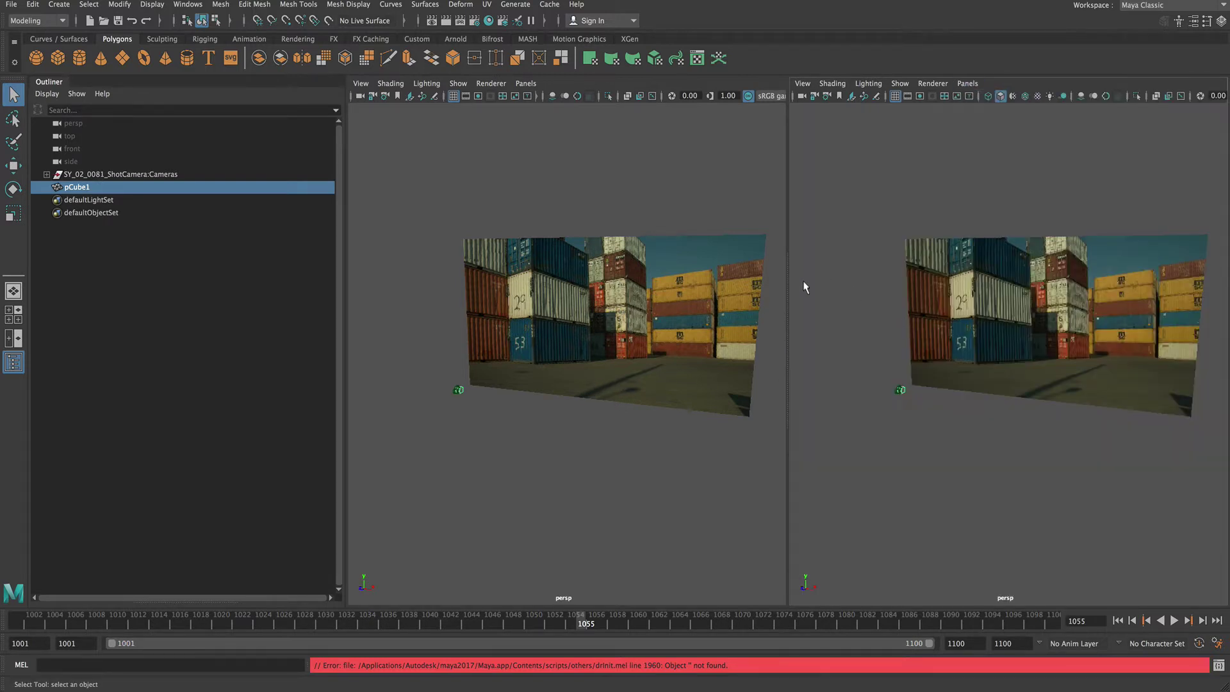
key(space)
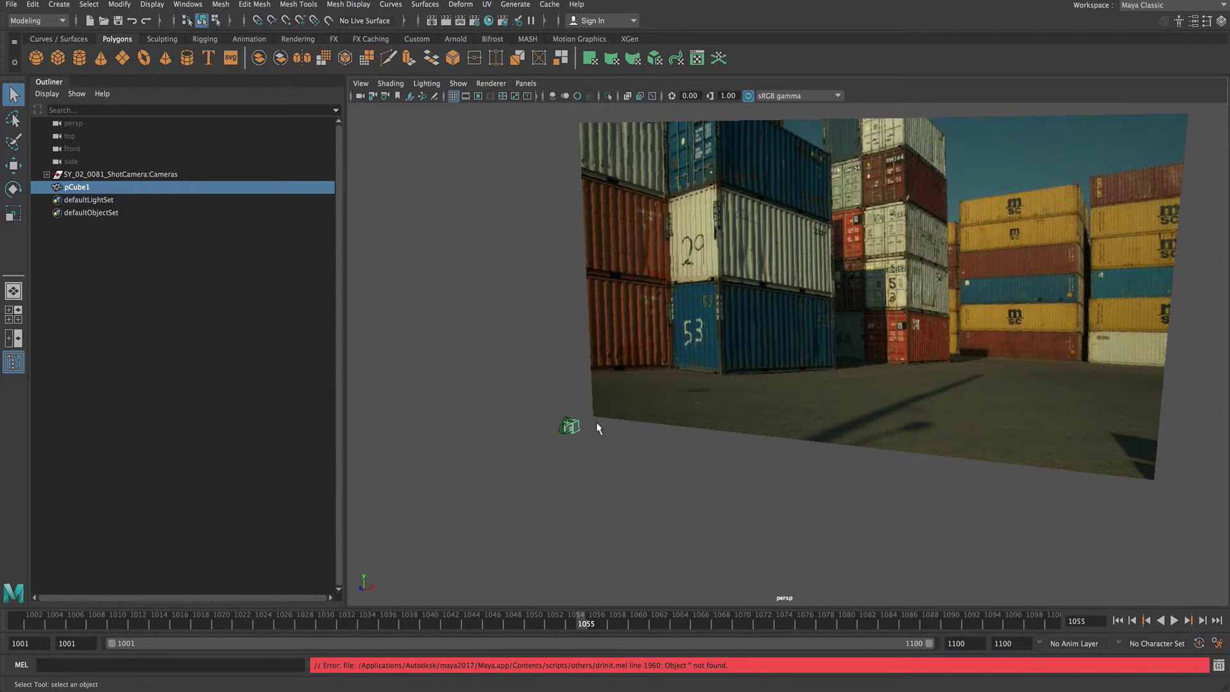
key(w)
drag(541, 446, 606, 414)
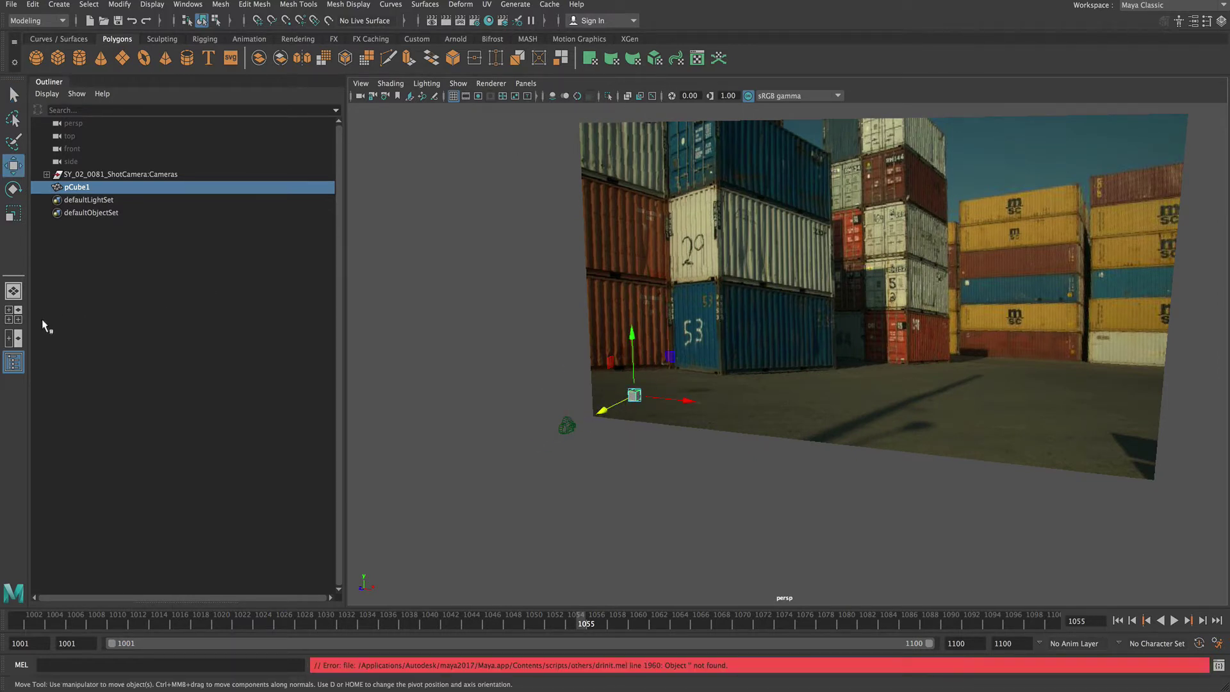
key(space)
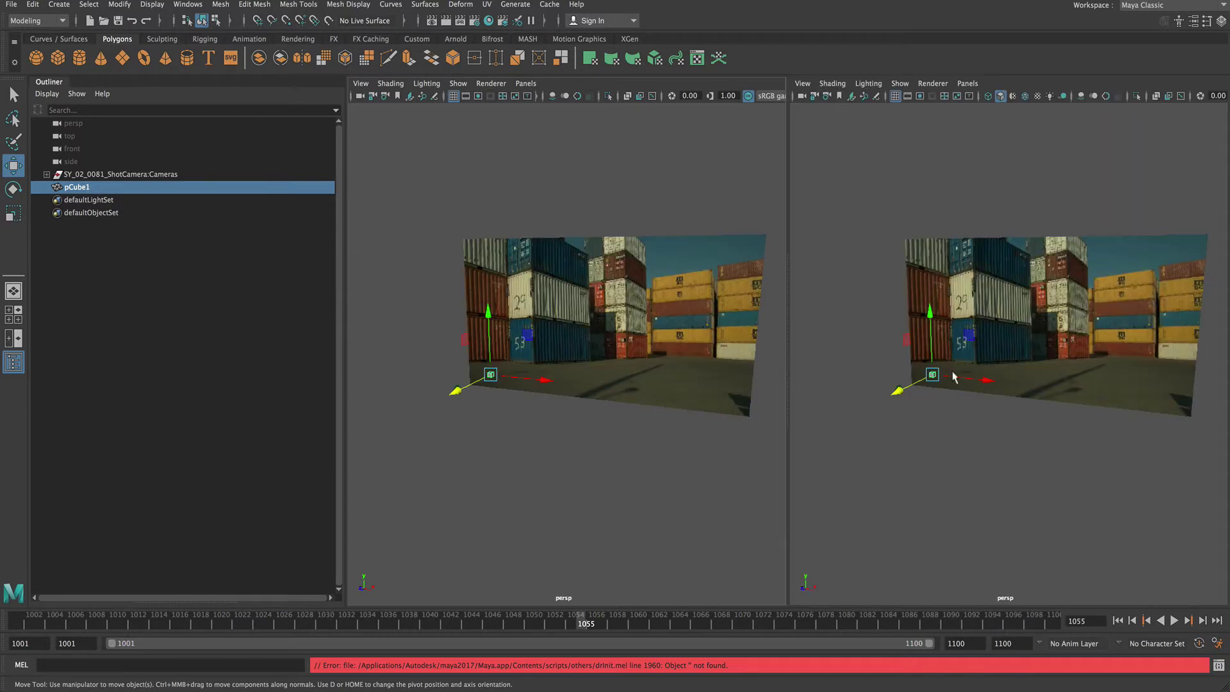
Look through SY_02_0081_ShotCamera:Camera1 in the second viewport and place the cube at the base of the blue container marked 53.
click(968, 84)
mouse_move(1030, 99)
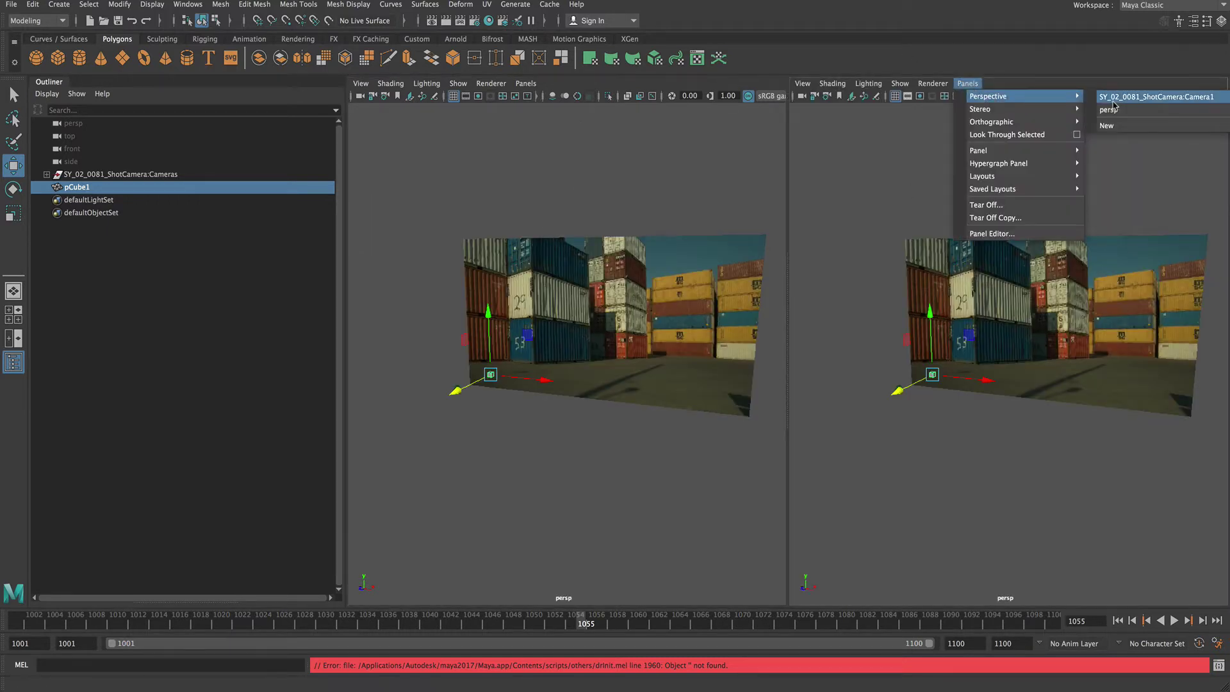
click(1147, 97)
drag(1064, 357, 958, 362)
key(e)
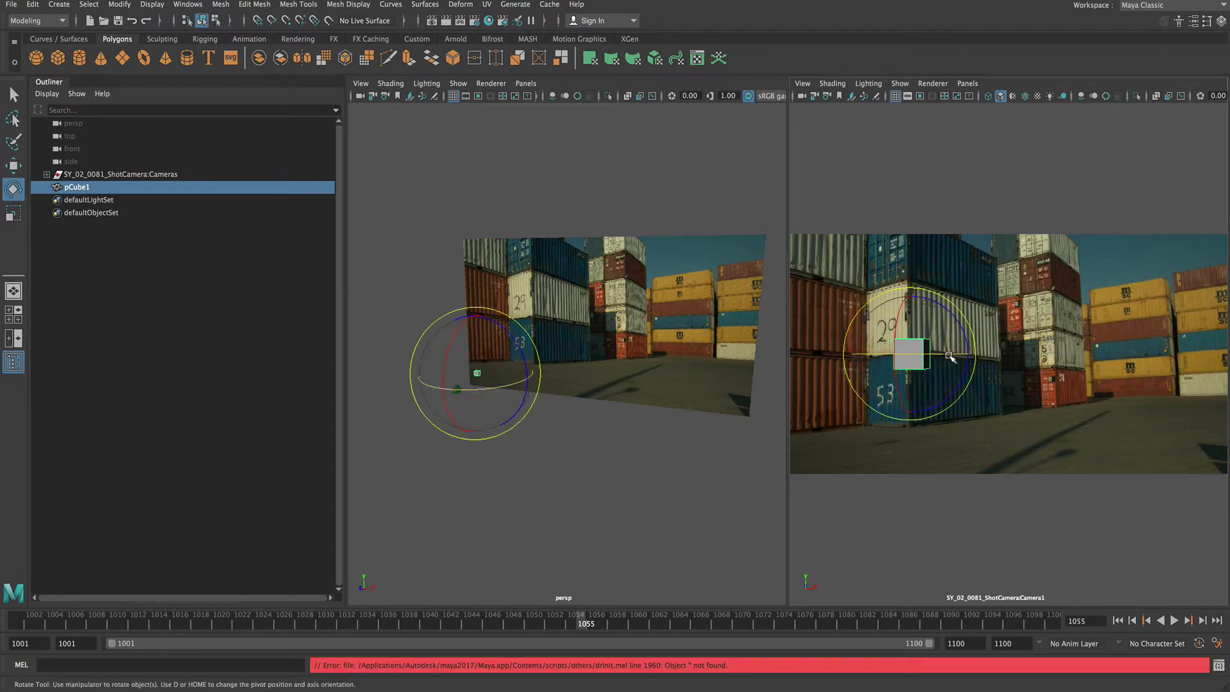
key(w)
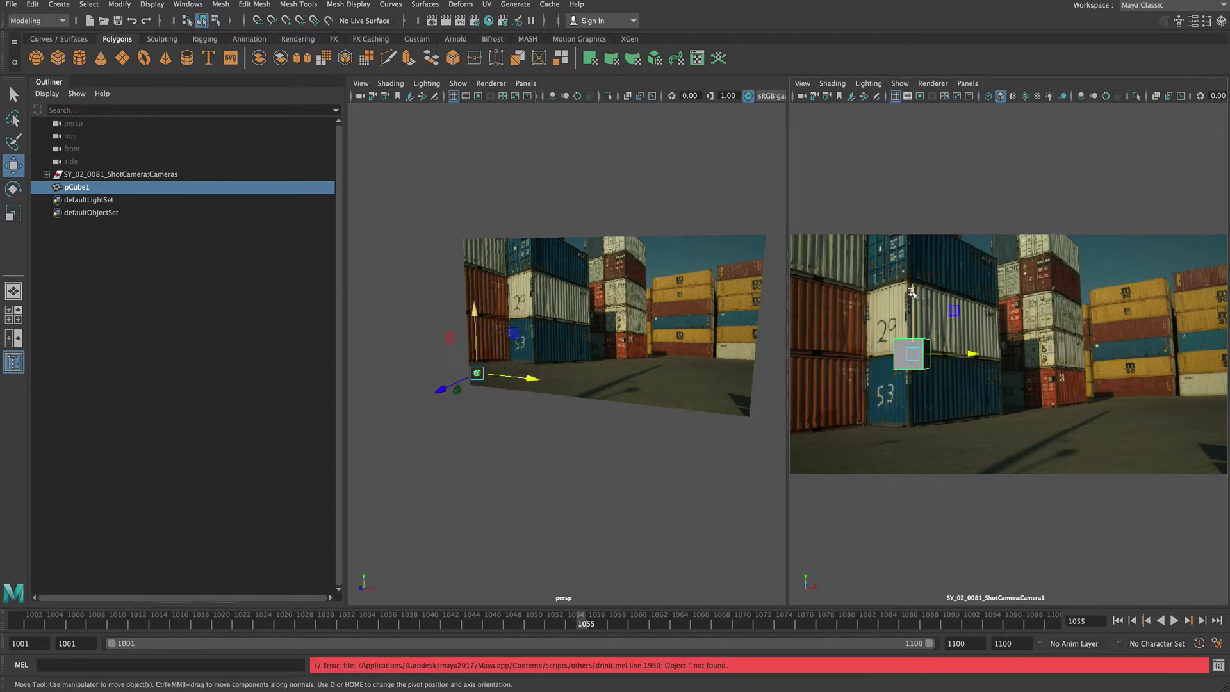
middle_drag(923, 318, 850, 367)
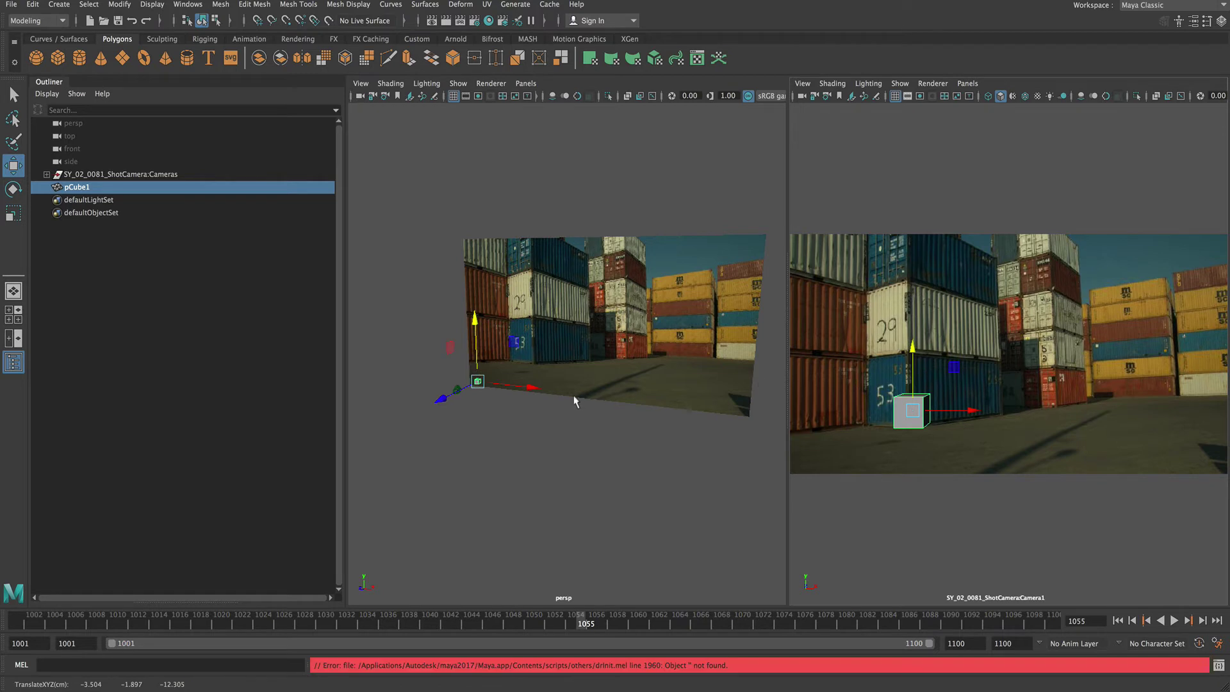
Lengthen the cube into a box by moving its rear face back along the depth axis.
mouse_move(562, 393)
alt+mouse_down()
mouse_move(513, 406)
mouse_move(496, 395)
mouse_move(544, 426)
mouse_move(829, 455)
mouse_move(618, 404)
mouse_move(514, 431)
mouse_move(604, 412)
mouse_move(582, 403)
alt+mouse_up()
key(f)
alt+right_drag(546, 402, 489, 401)
alt+drag(489, 401, 586, 370)
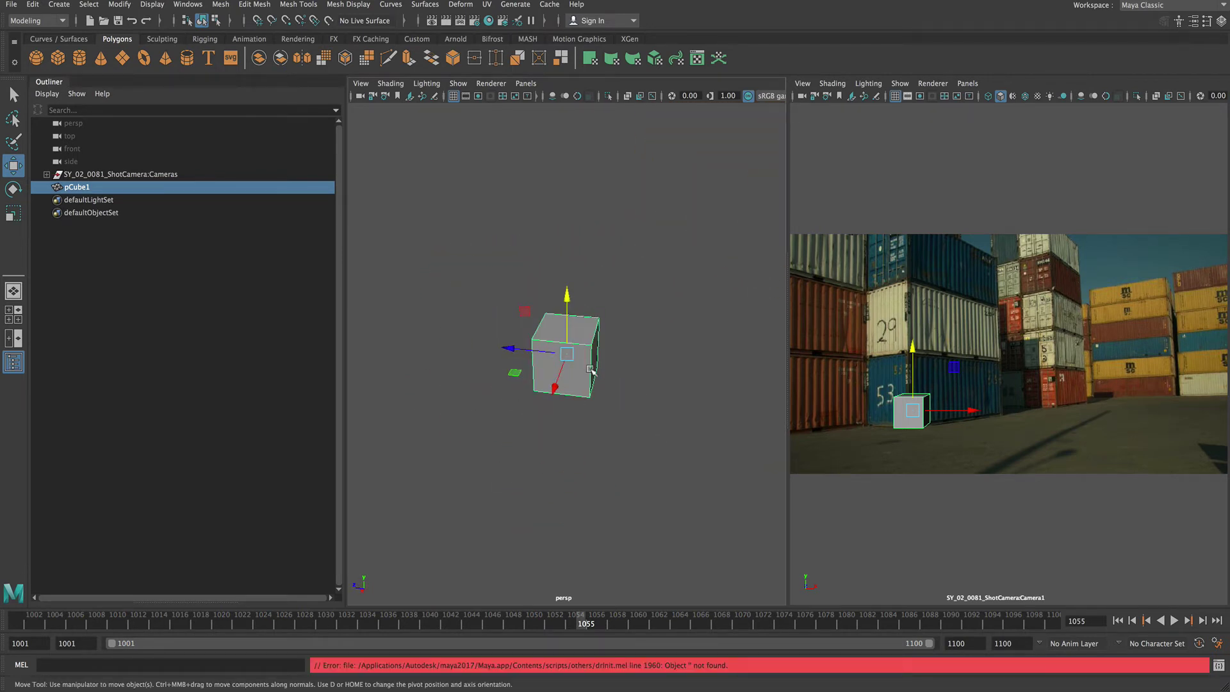
right_drag(586, 370, 585, 400)
click(588, 371)
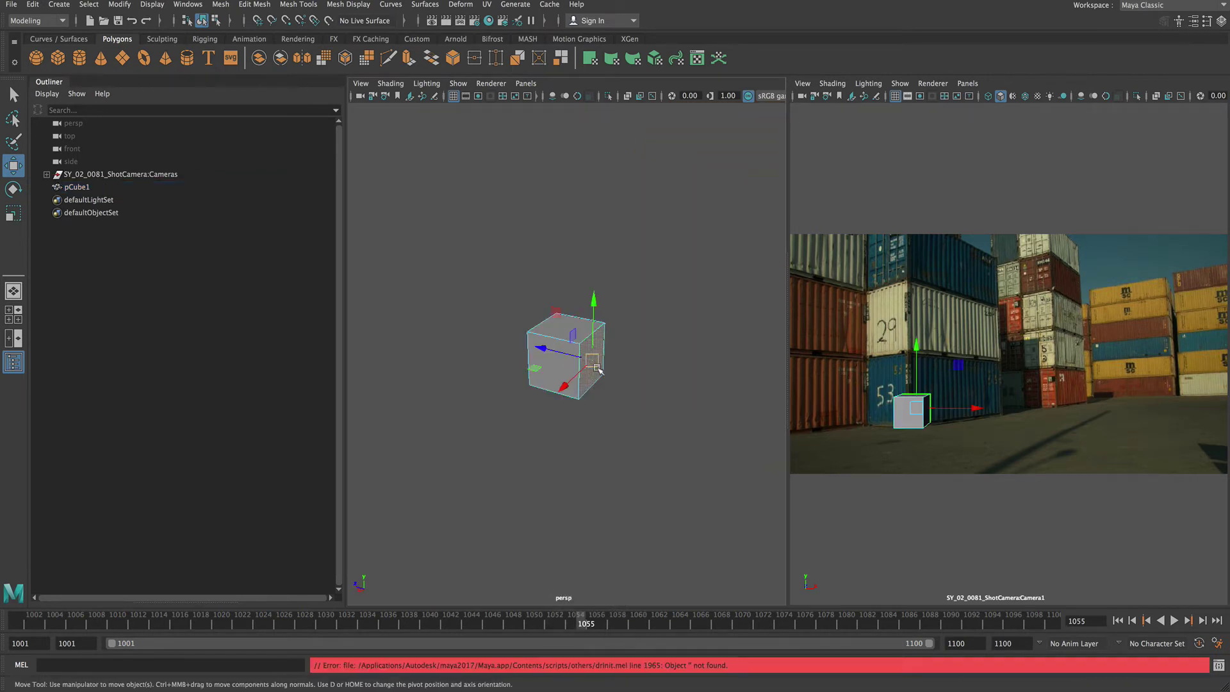
drag(525, 359, 694, 387)
alt+right_drag(635, 370, 657, 370)
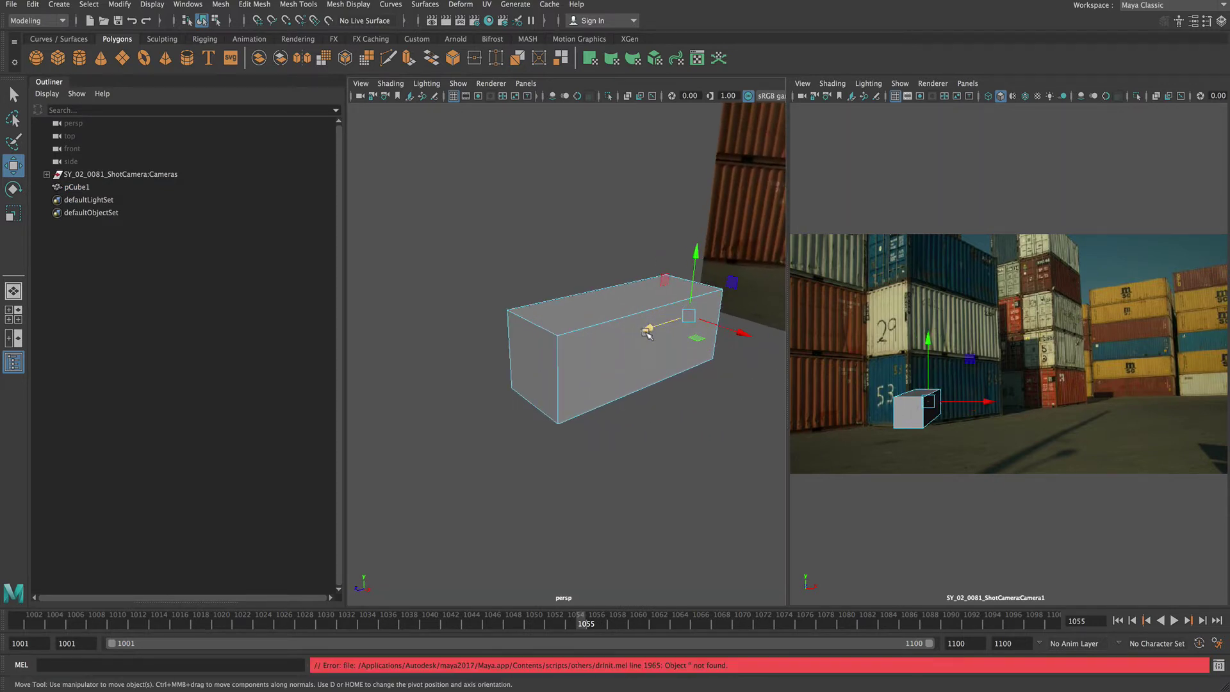
alt+drag(640, 335, 593, 324)
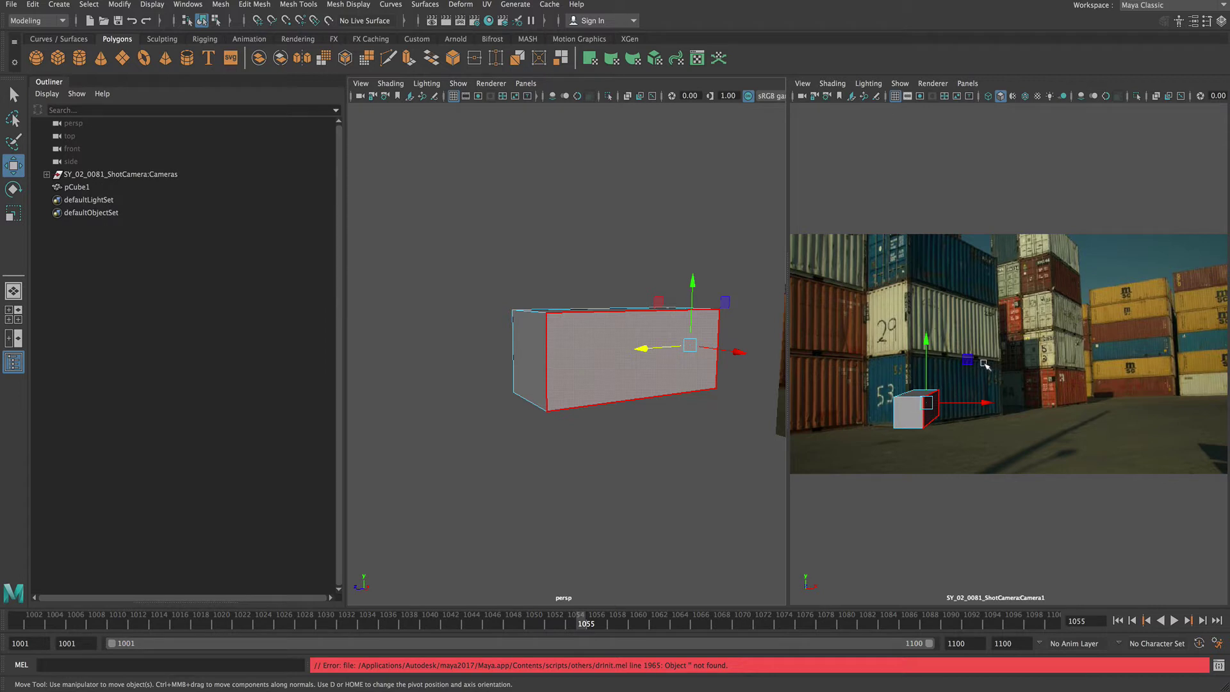
Select the SY_02_0081_ShotCamera:Cameras node and put it in a new group.
alt+drag(609, 426, 467, 419)
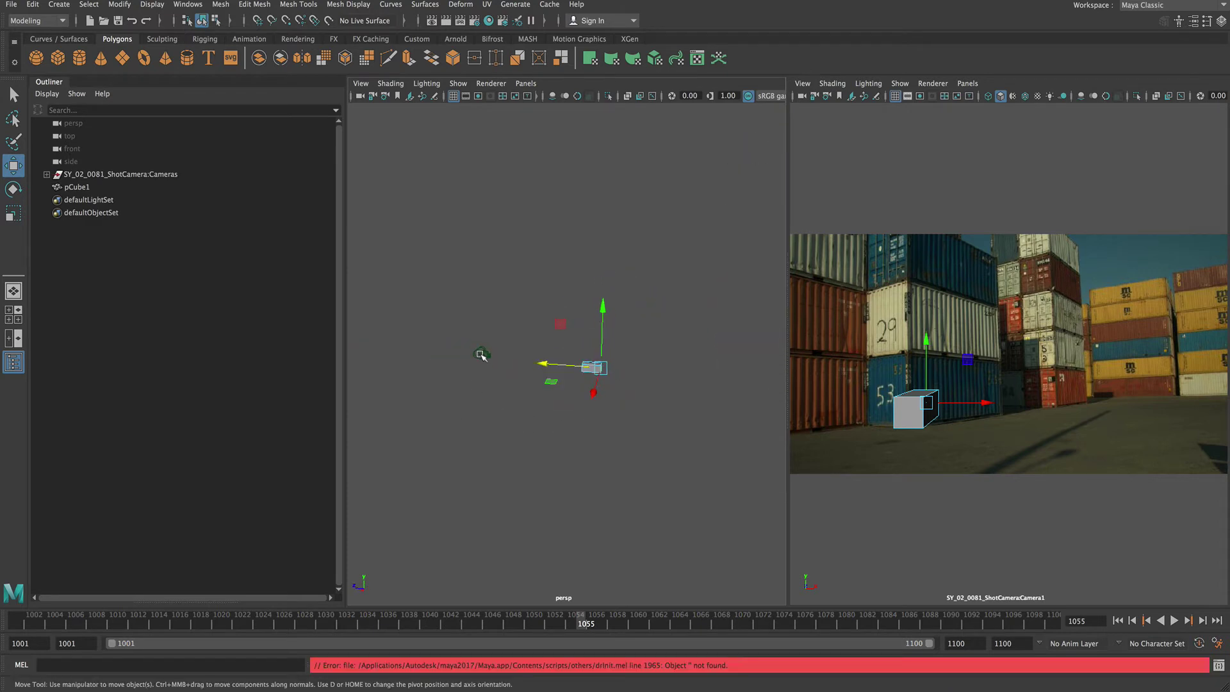
click(482, 354)
click(169, 180)
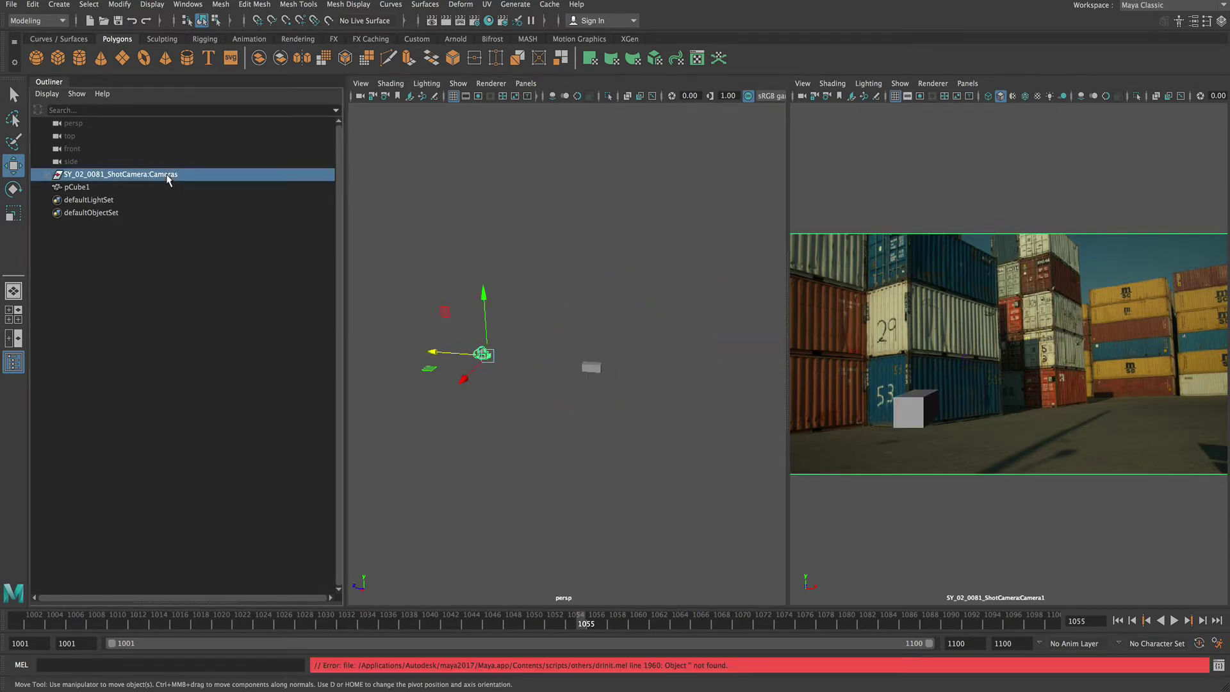
key(ctrl+g)
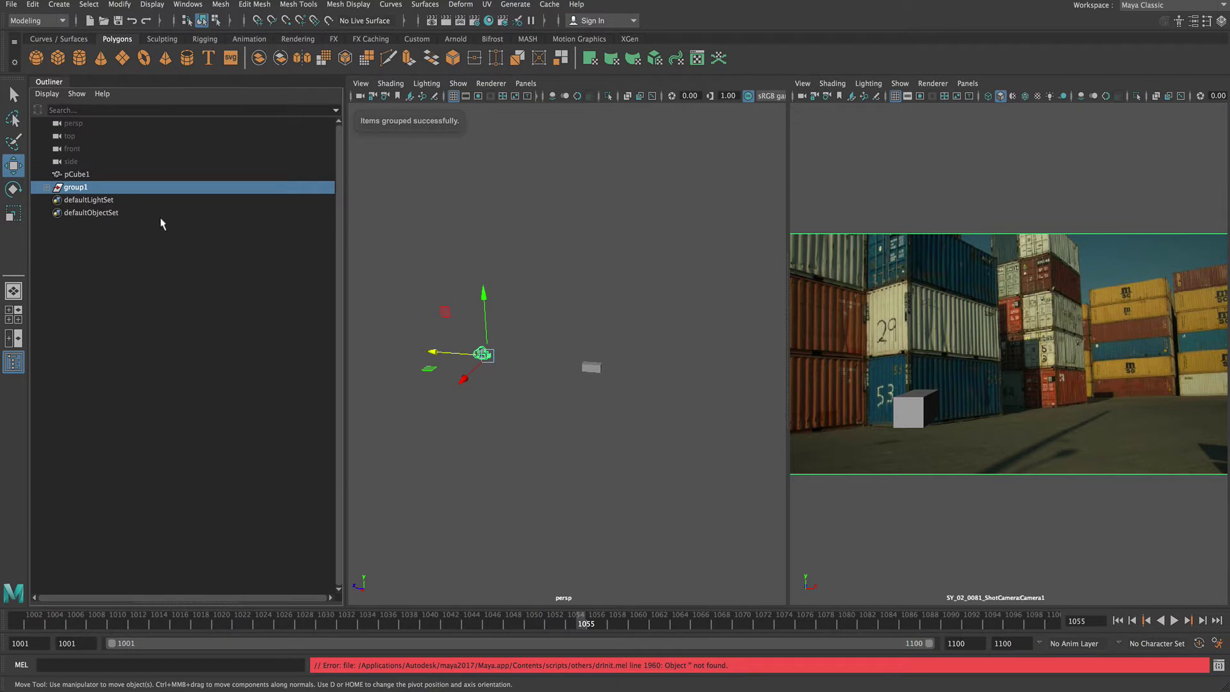
Move the camera group's pivot to the box's bottom front corner using point snapping, keeping the group selected.
mouse_move(512, 353)
alt+mouse_down()
mouse_move(557, 383)
mouse_move(508, 360)
mouse_move(505, 375)
alt+mouse_up()
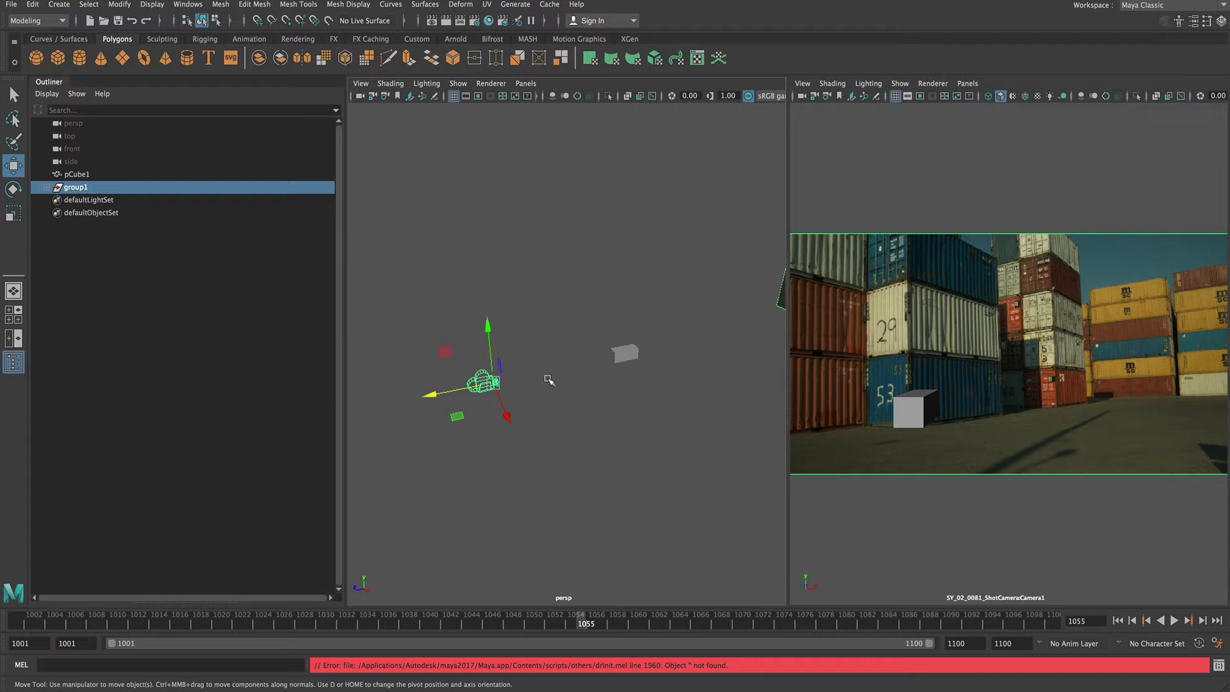
key(d)
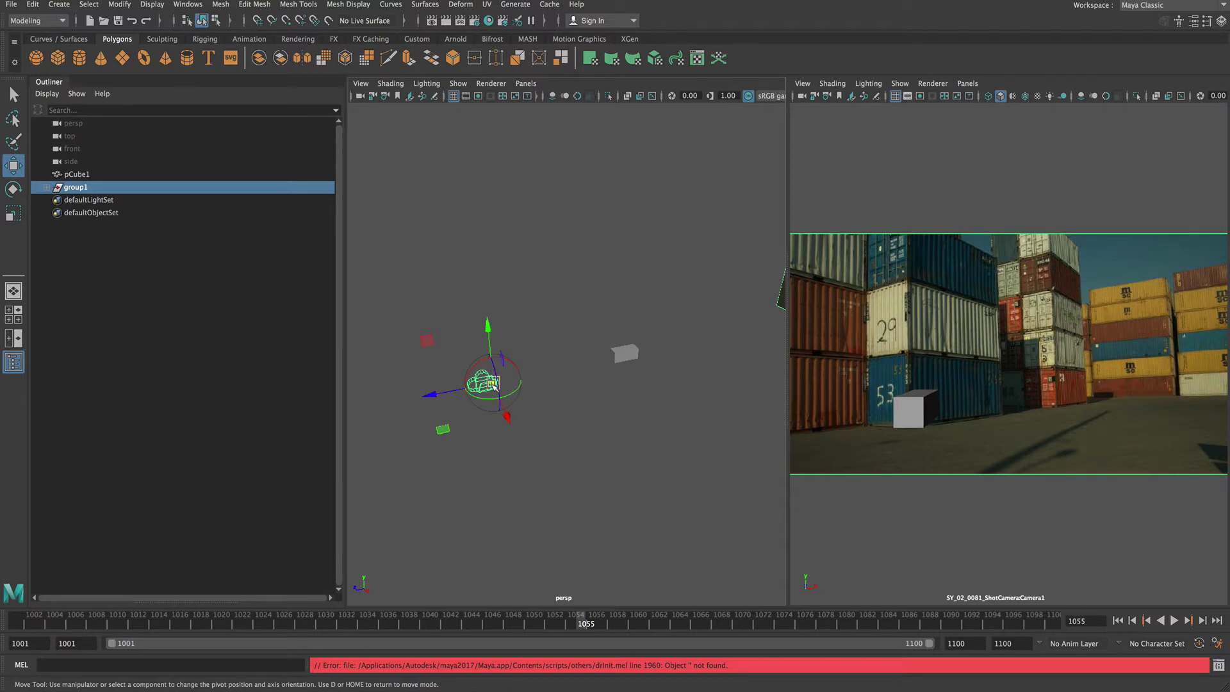
drag(494, 387, 549, 412)
key(ctrl+z)
drag(486, 388, 568, 372)
key(d)
key(v)
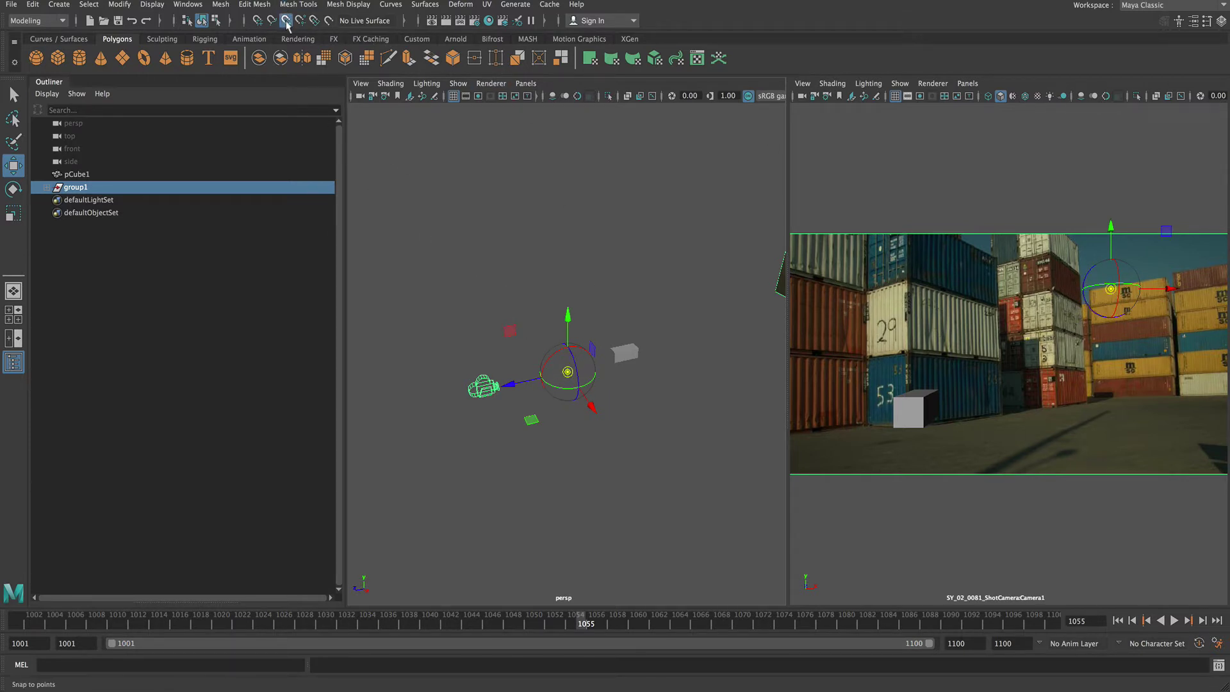
drag(567, 372, 603, 381)
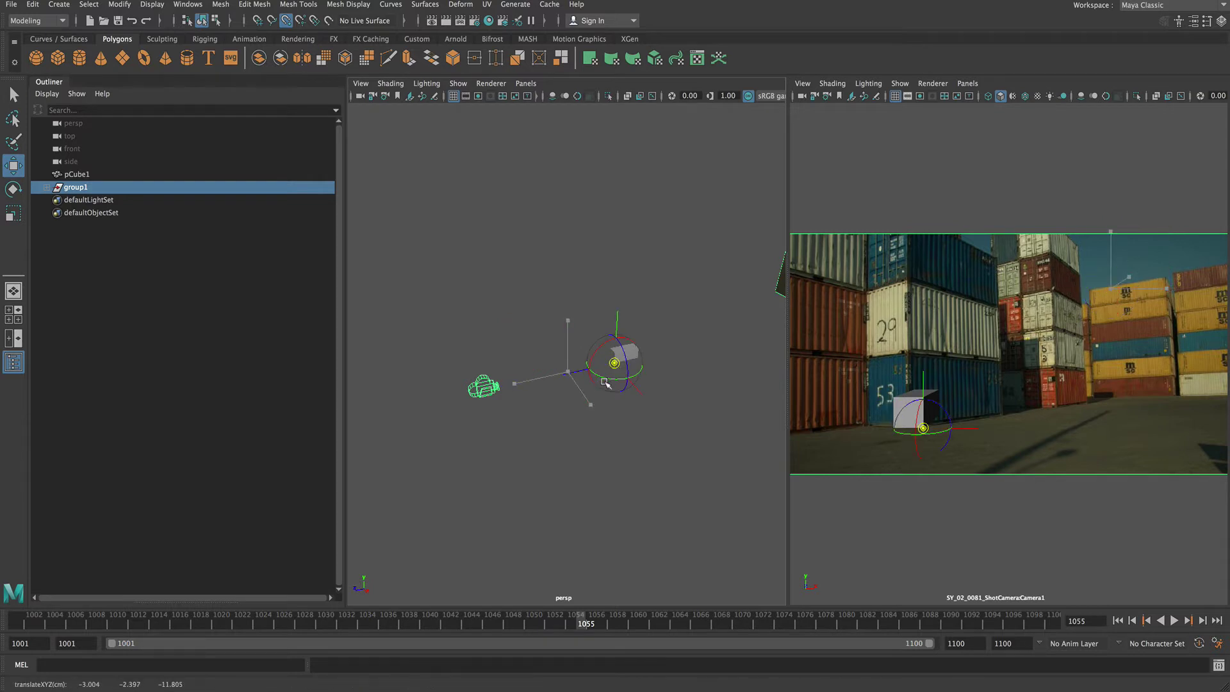
click(528, 432)
click(114, 188)
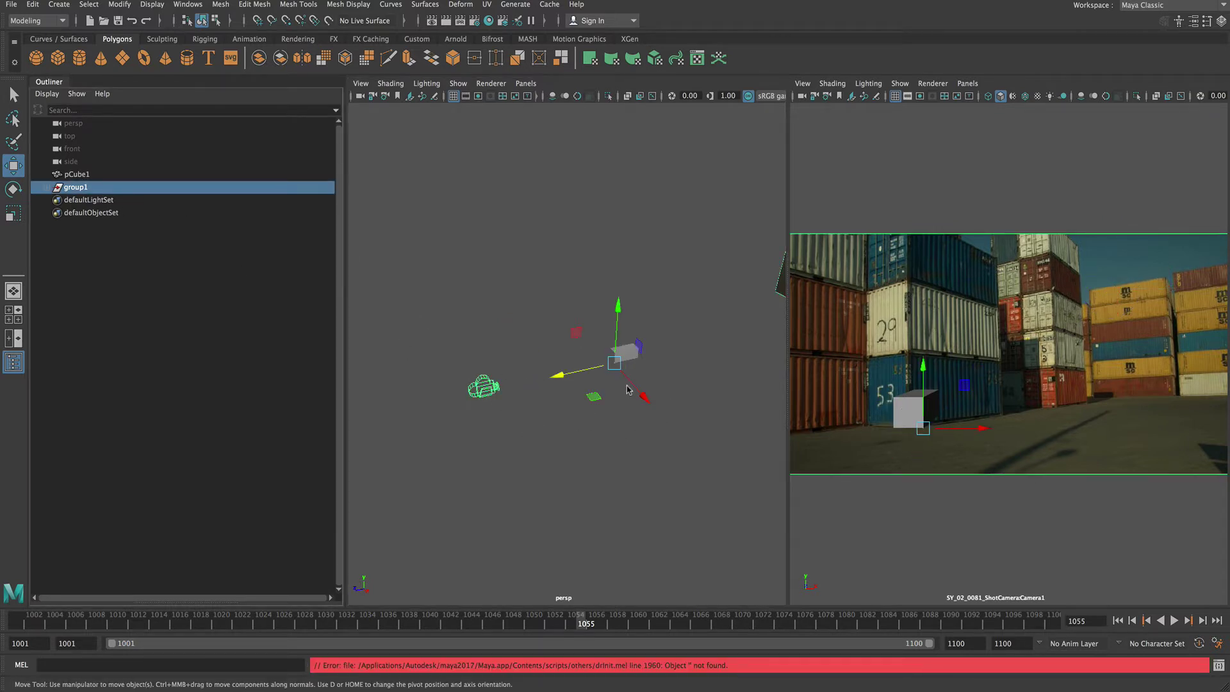
Rotate the camera group to about 28° in Y and 3° in X to match the box to the blue container's perspective.
key(e)
drag(609, 359, 632, 380)
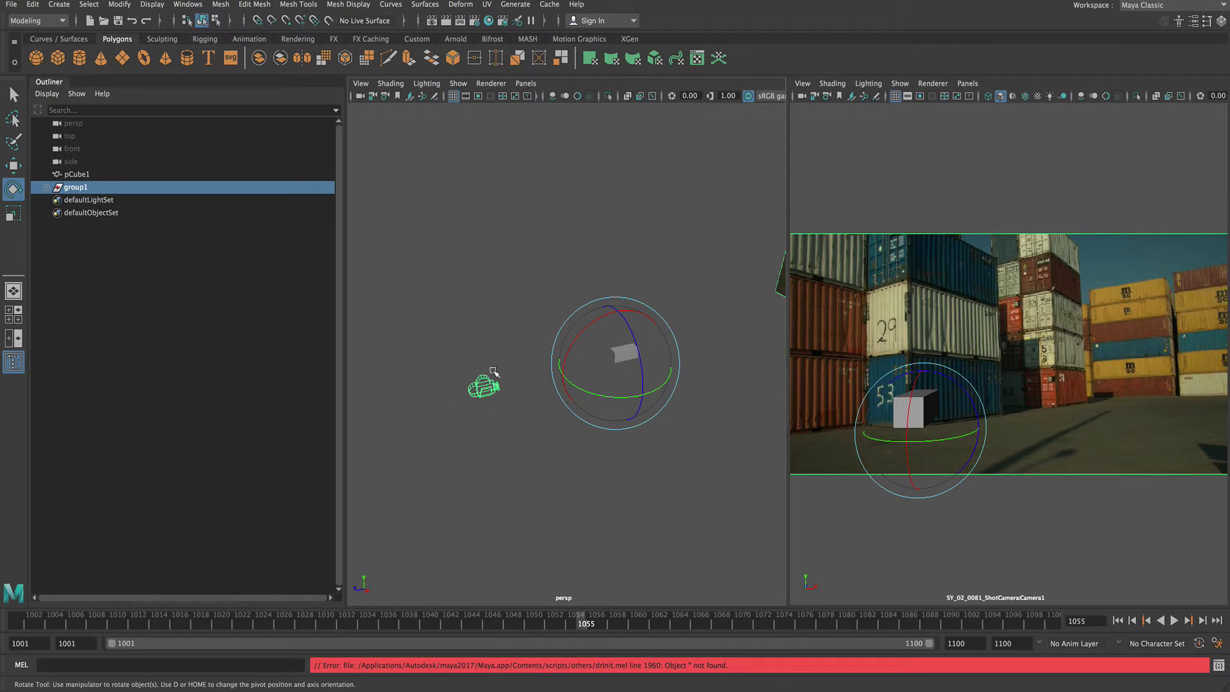
drag(580, 389, 609, 389)
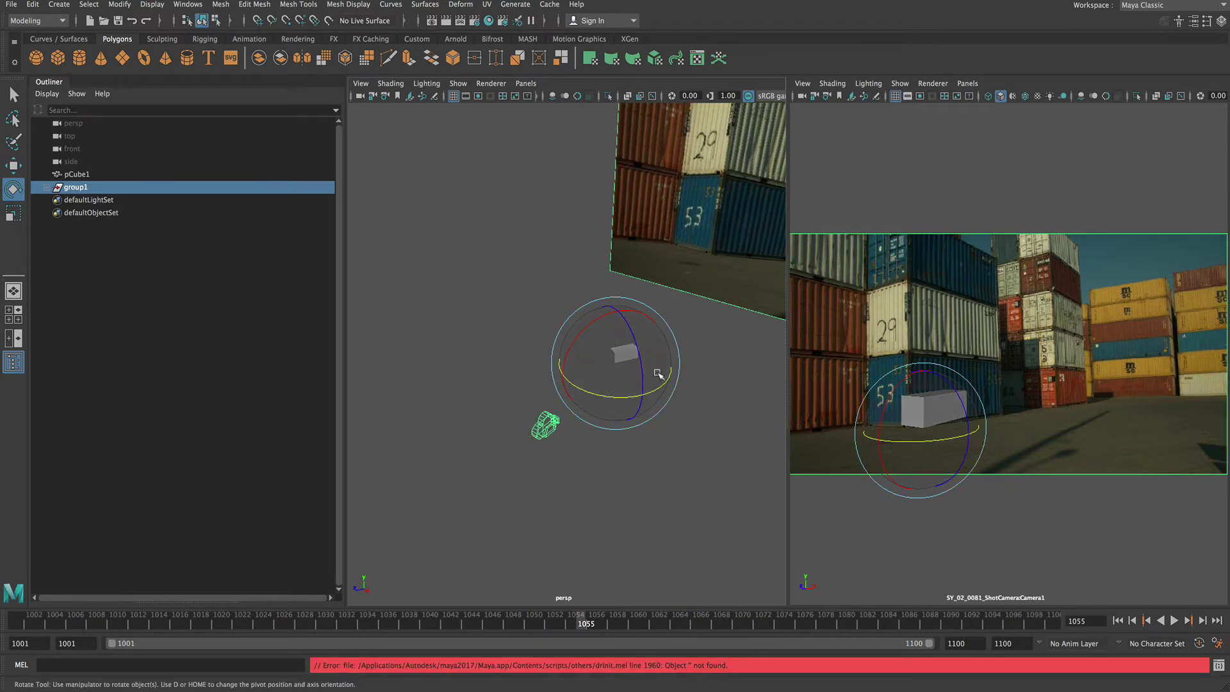
drag(589, 341, 585, 343)
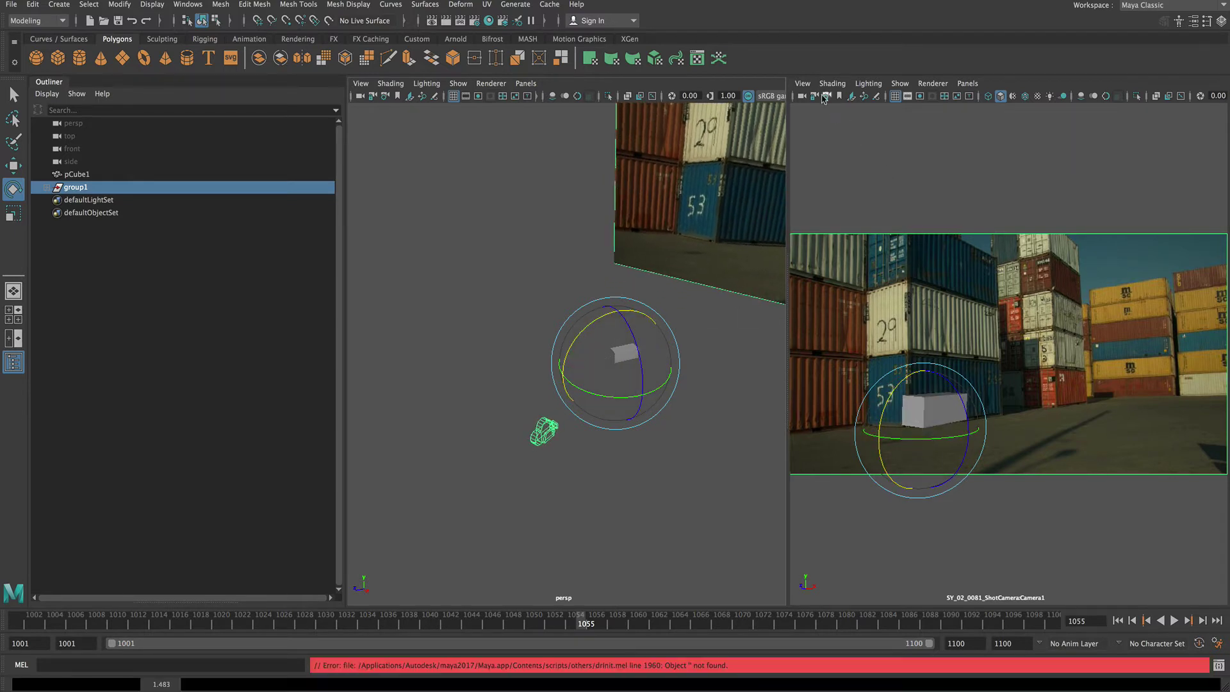
Turn on X-Ray and Wireframe on Shaded in the shot camera viewport and clear the selection.
click(803, 84)
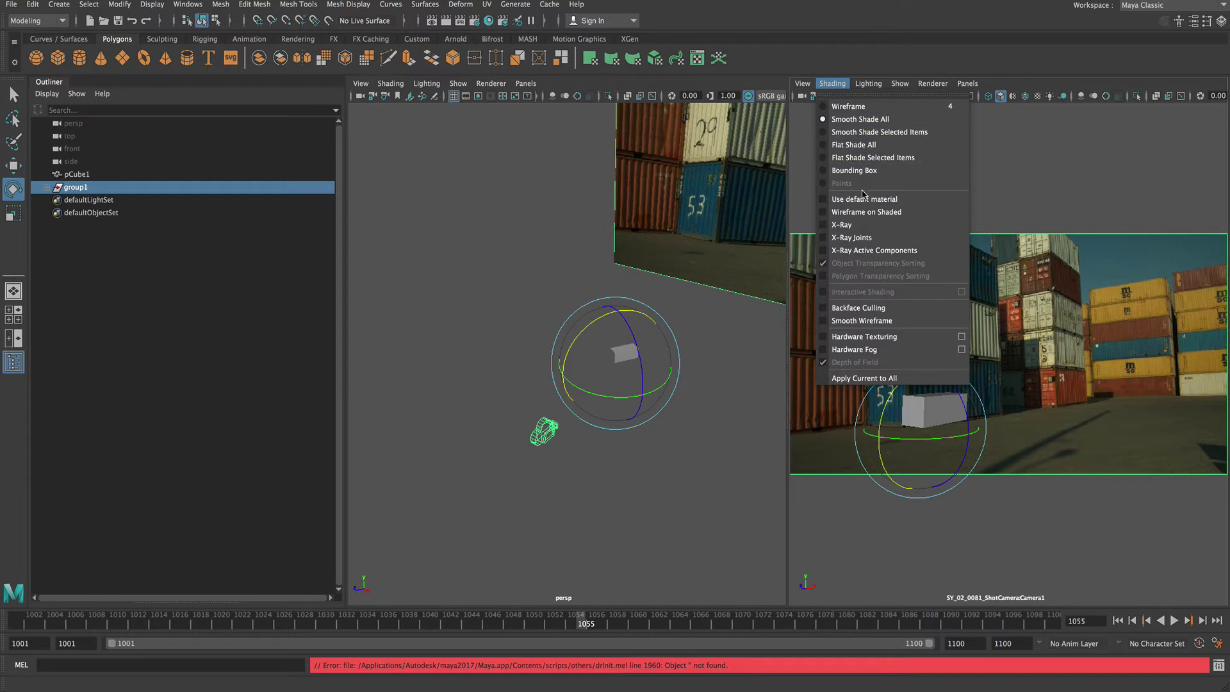
click(861, 223)
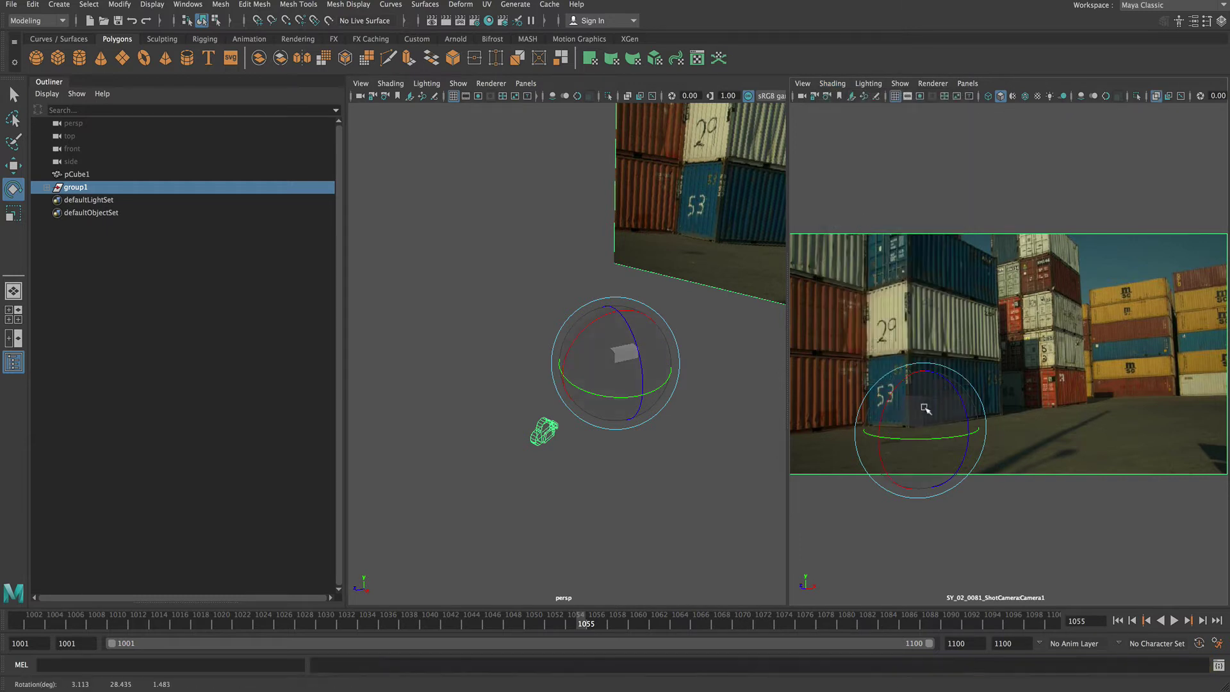
click(803, 84)
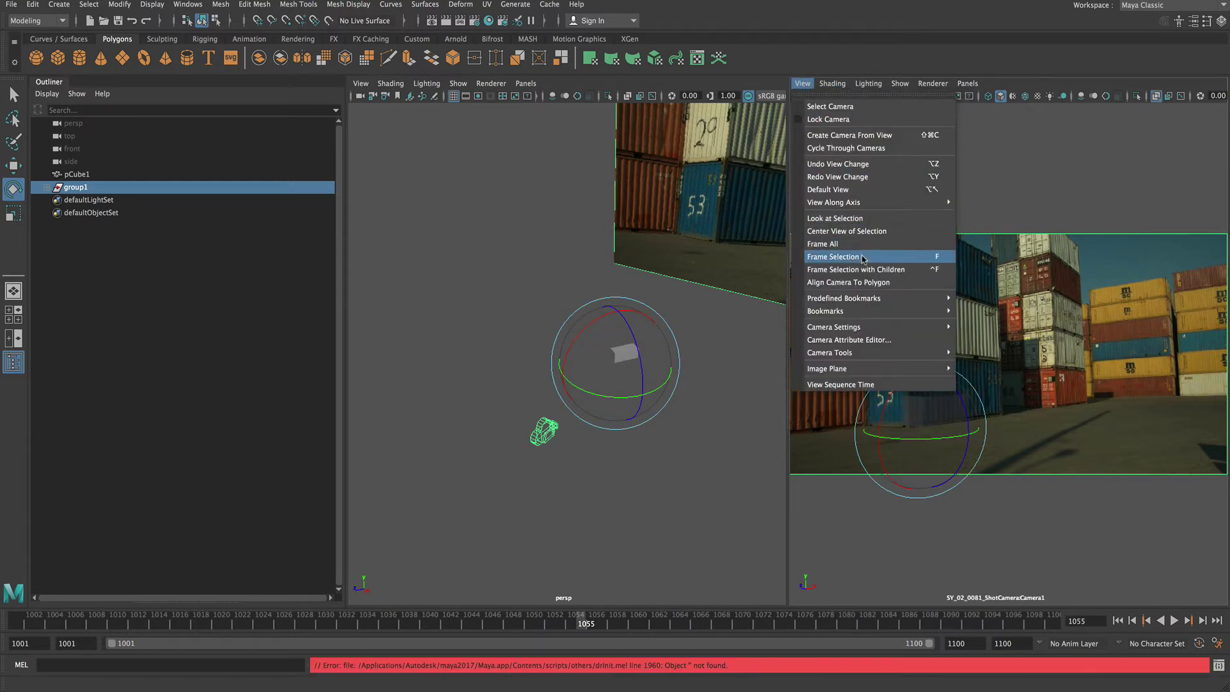
click(832, 84)
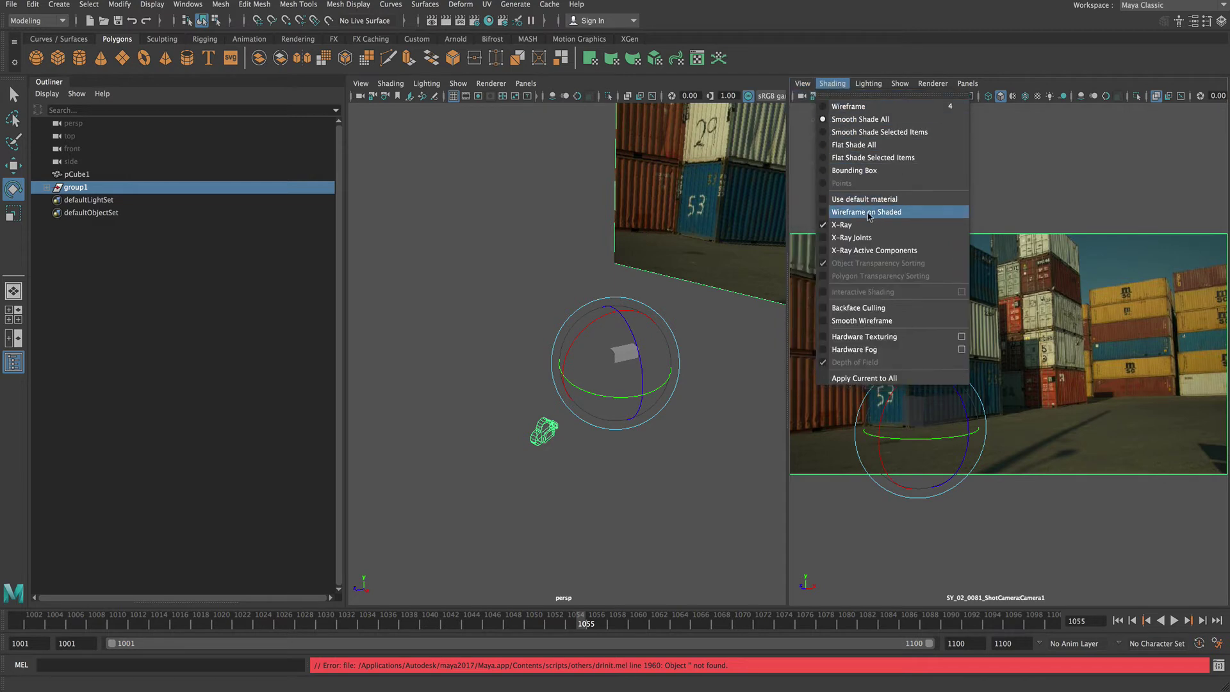
click(867, 212)
click(1002, 203)
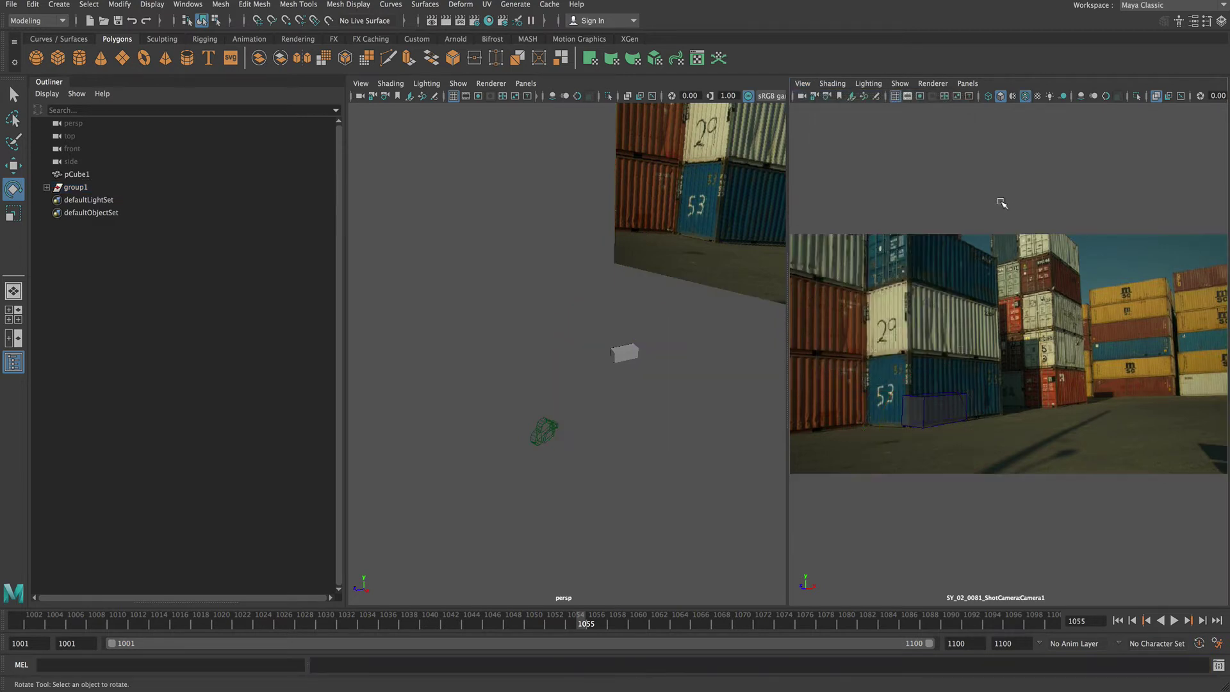
Snap the box's pivot to its bottom front corner and scale the box uniformly by about 2.04.
click(942, 413)
key(r)
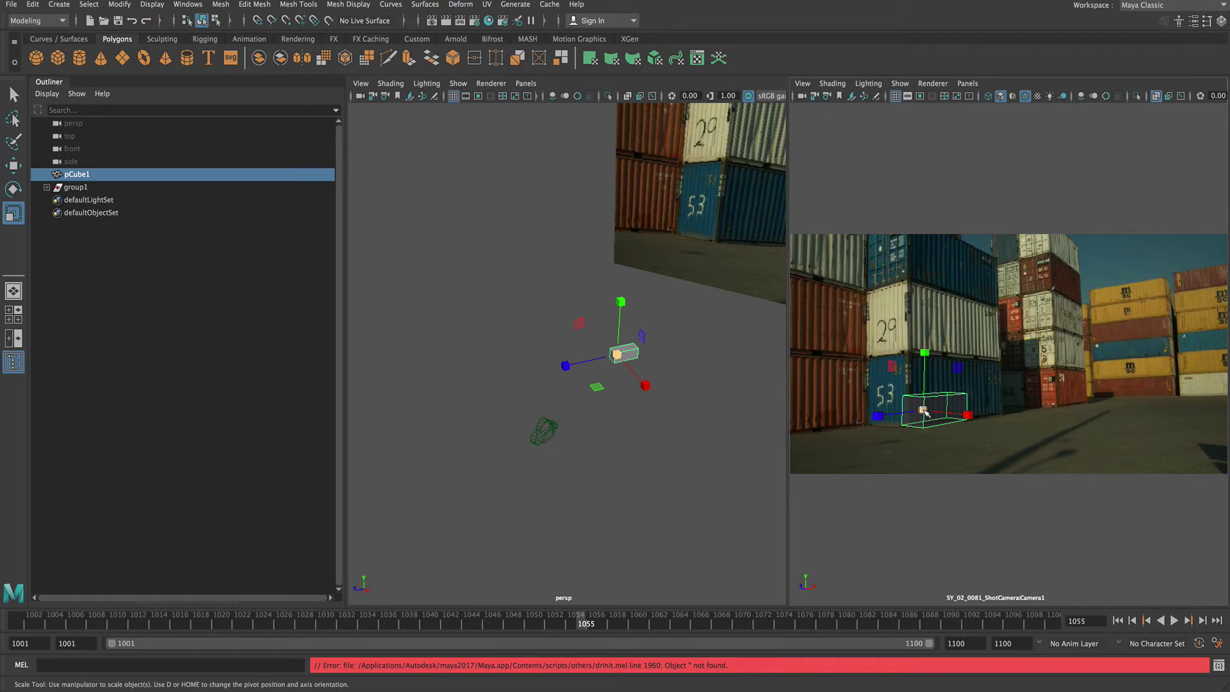
key(d)
key(v)
drag(923, 411, 923, 427)
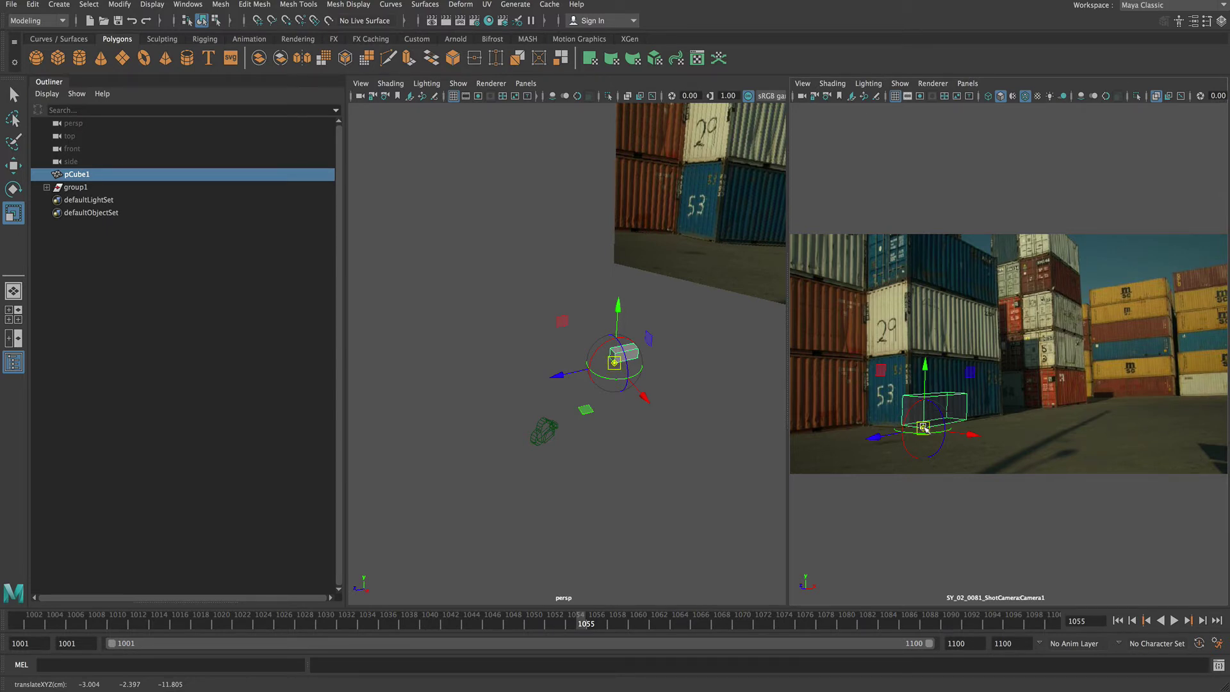
key(v)
drag(929, 429, 1006, 413)
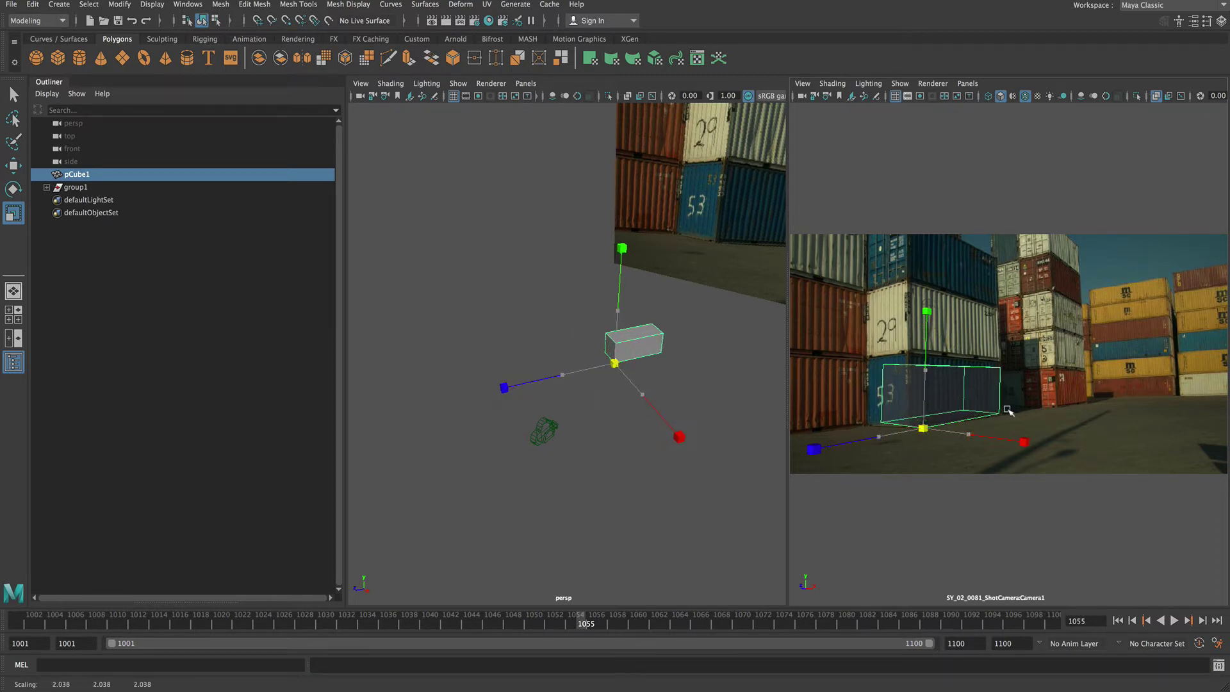
Fine-tune the camera group's rotation and shift the box so its bottom corner meets the corner of container 53.
click(544, 430)
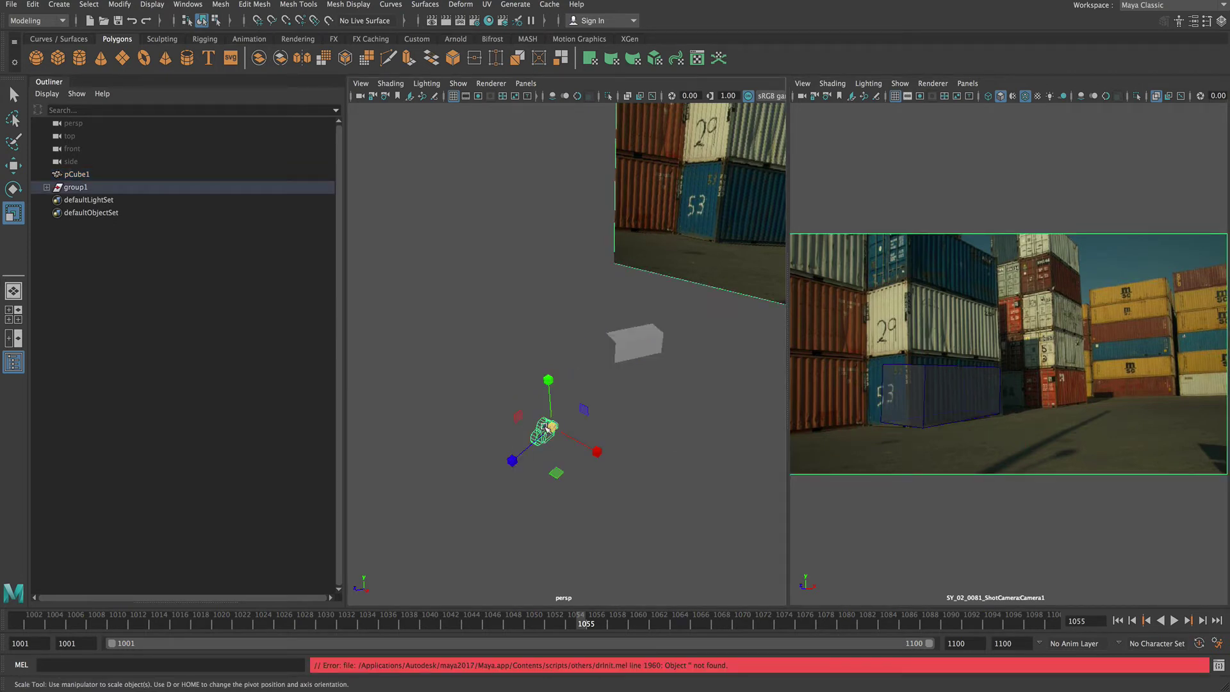
key(Up)
key(e)
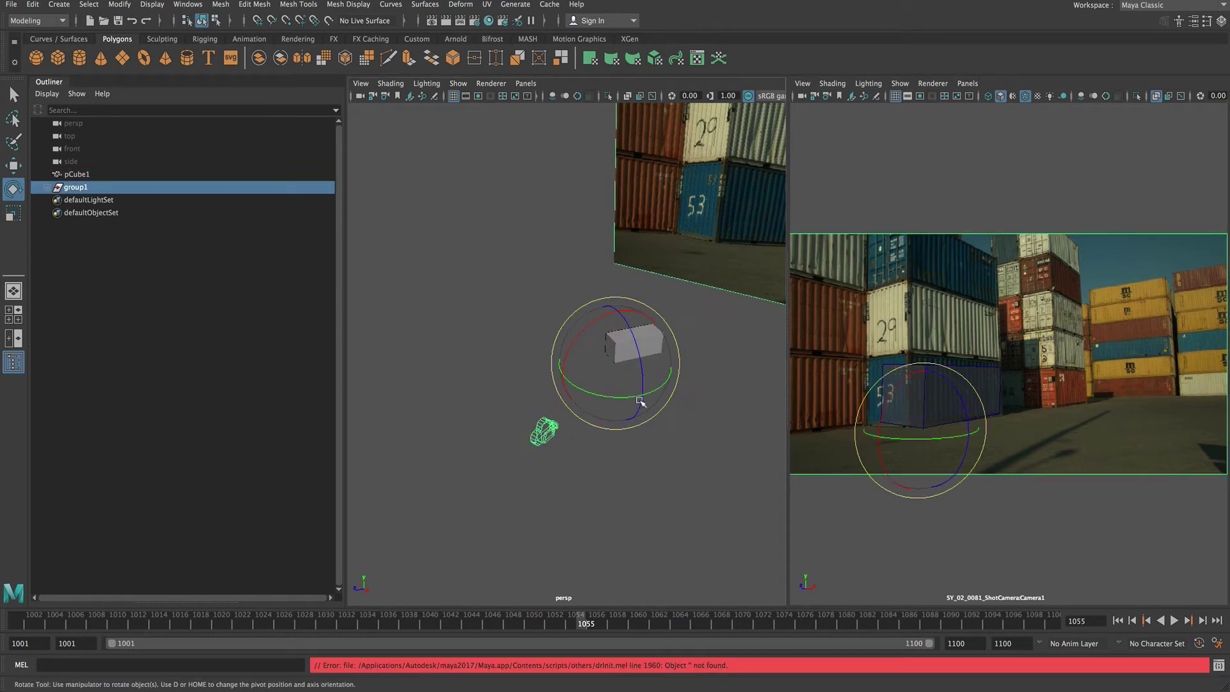
mouse_move(640, 389)
mouse_down()
mouse_move(626, 399)
mouse_move(649, 389)
mouse_move(634, 381)
mouse_up()
click(634, 343)
key(w)
Snap the camera group's pivot to the box's bottom corner and rotate the group to about 3.5°, 34.9°, -2.2°.
click(561, 442)
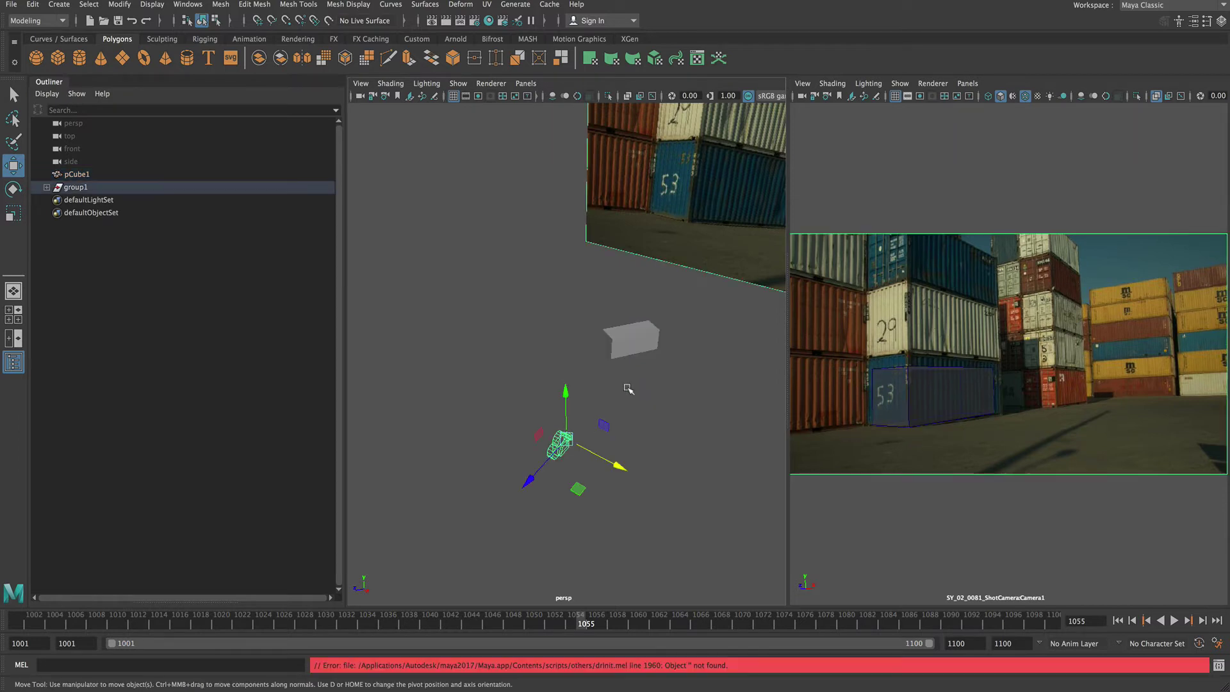
key(e)
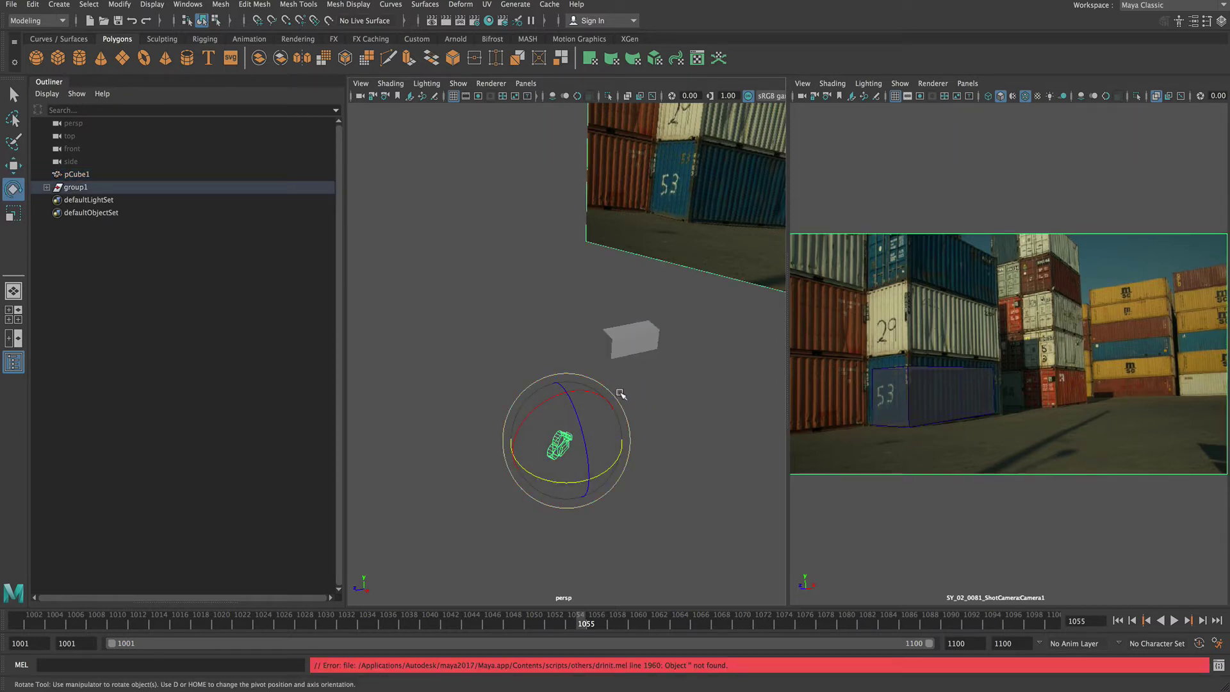
click(98, 188)
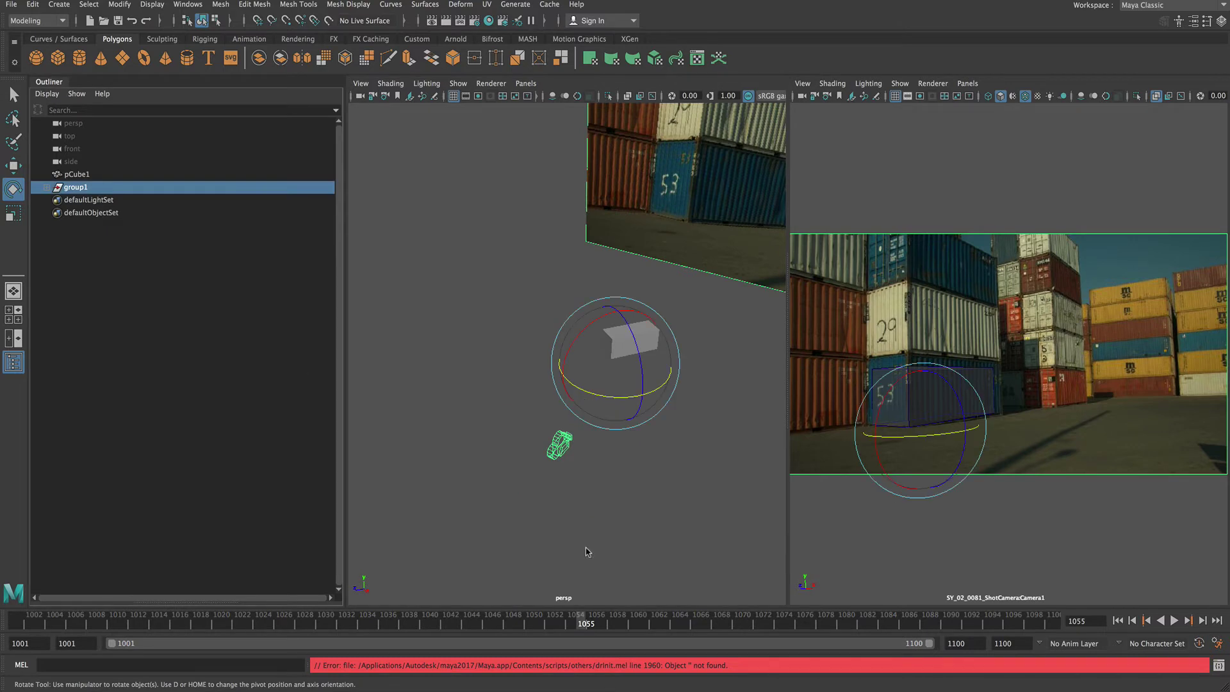
key(d)
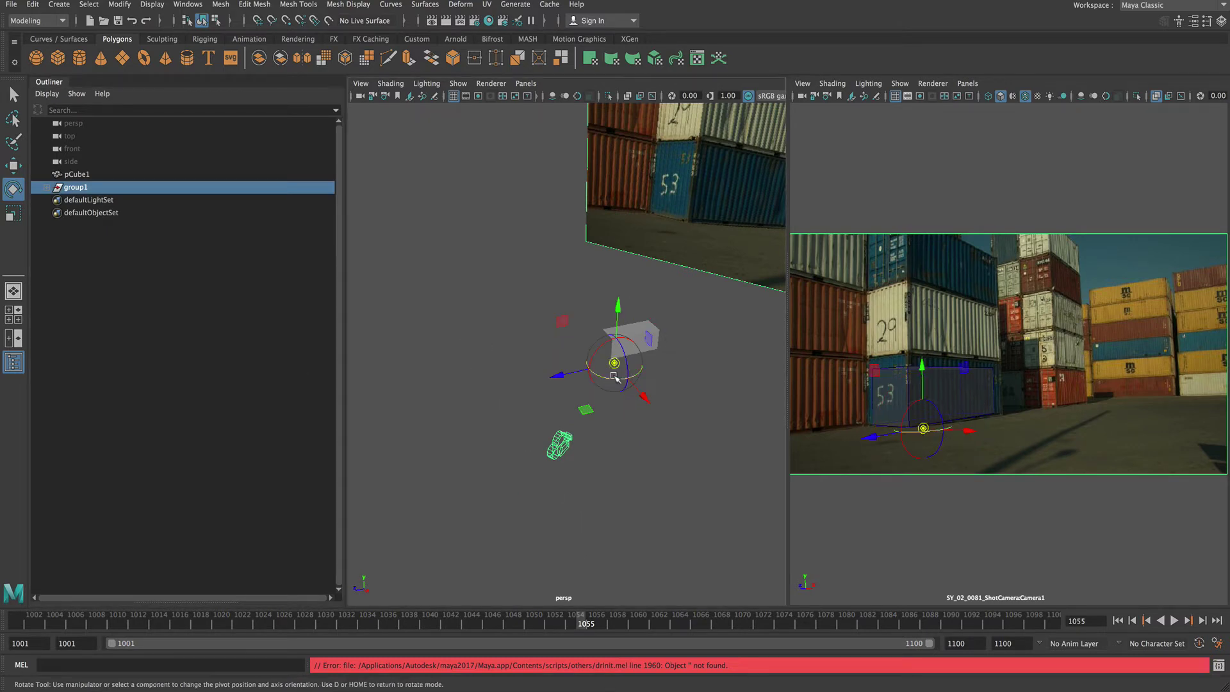
key(v)
drag(614, 364, 612, 365)
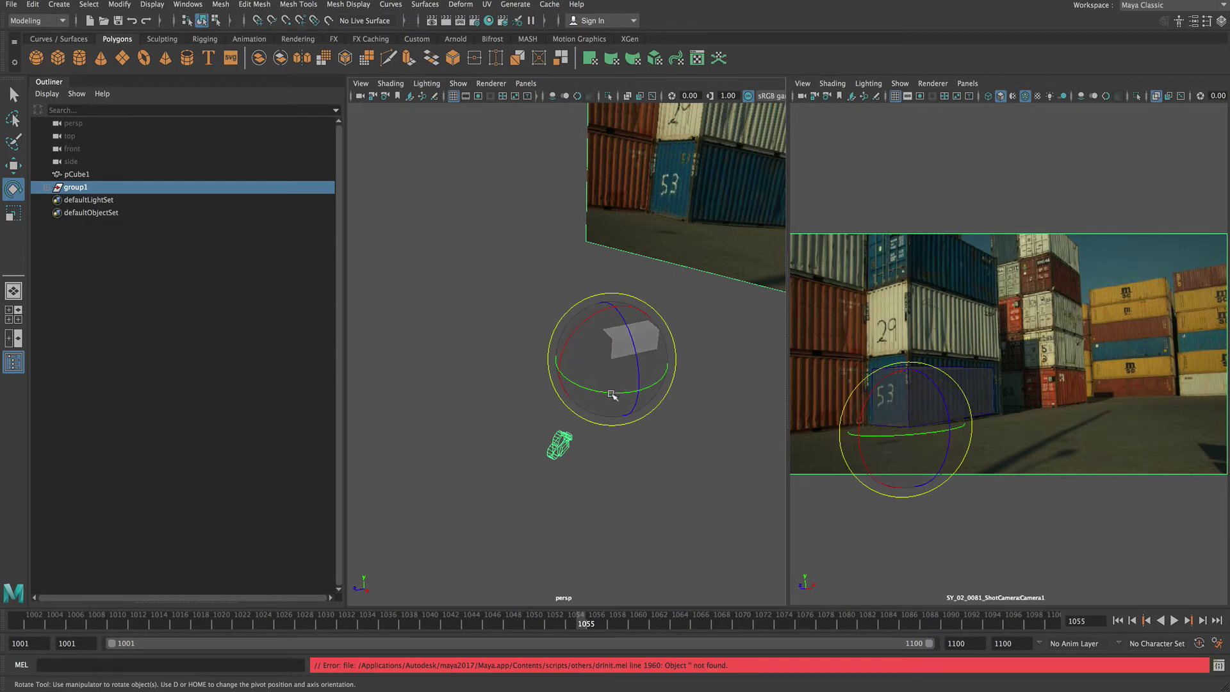
drag(609, 393, 608, 394)
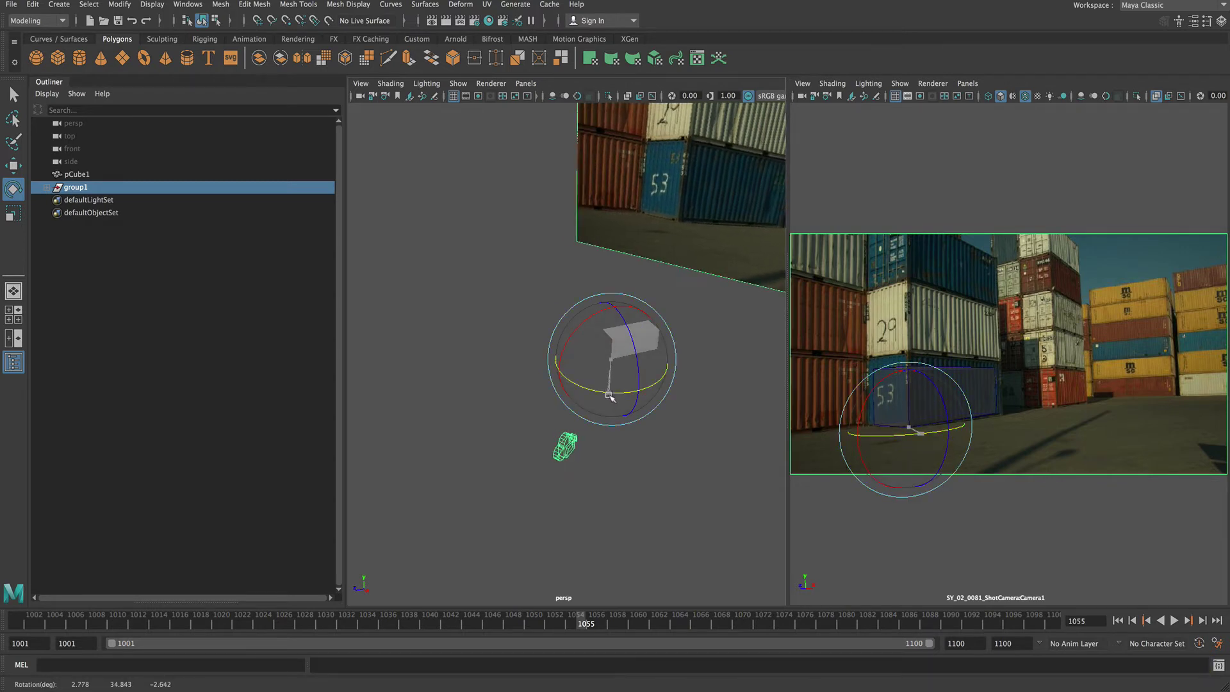
drag(604, 320, 607, 316)
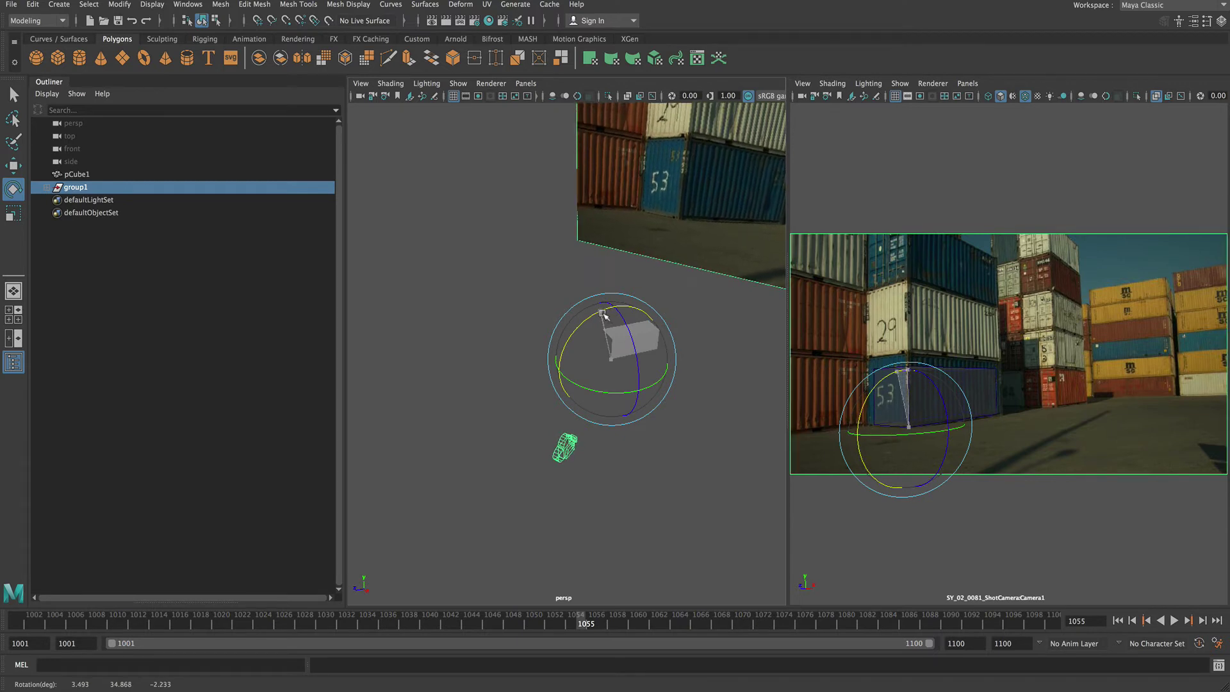
Scale the box up about its corner pivot to match the height and width of container 53.
click(686, 344)
click(649, 341)
key(r)
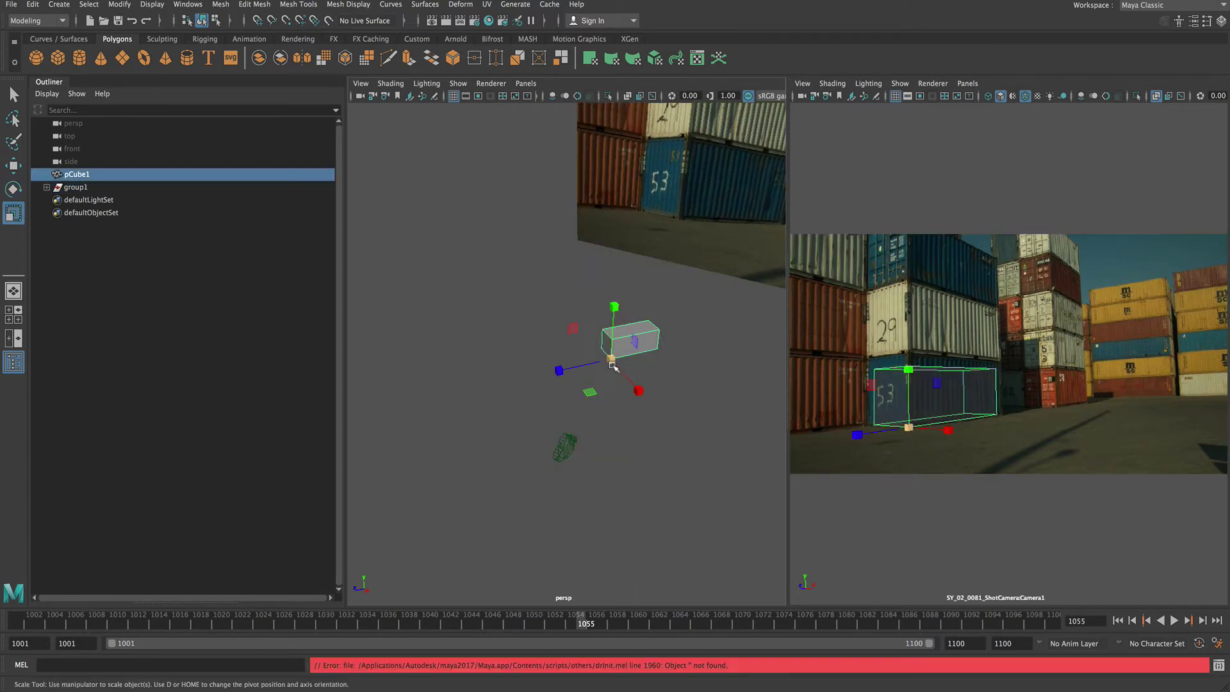
drag(612, 359, 610, 392)
Move the box's rear end face along its length to line up with the far end of container 53.
right_drag(608, 411, 605, 424)
click(602, 395)
key(e)
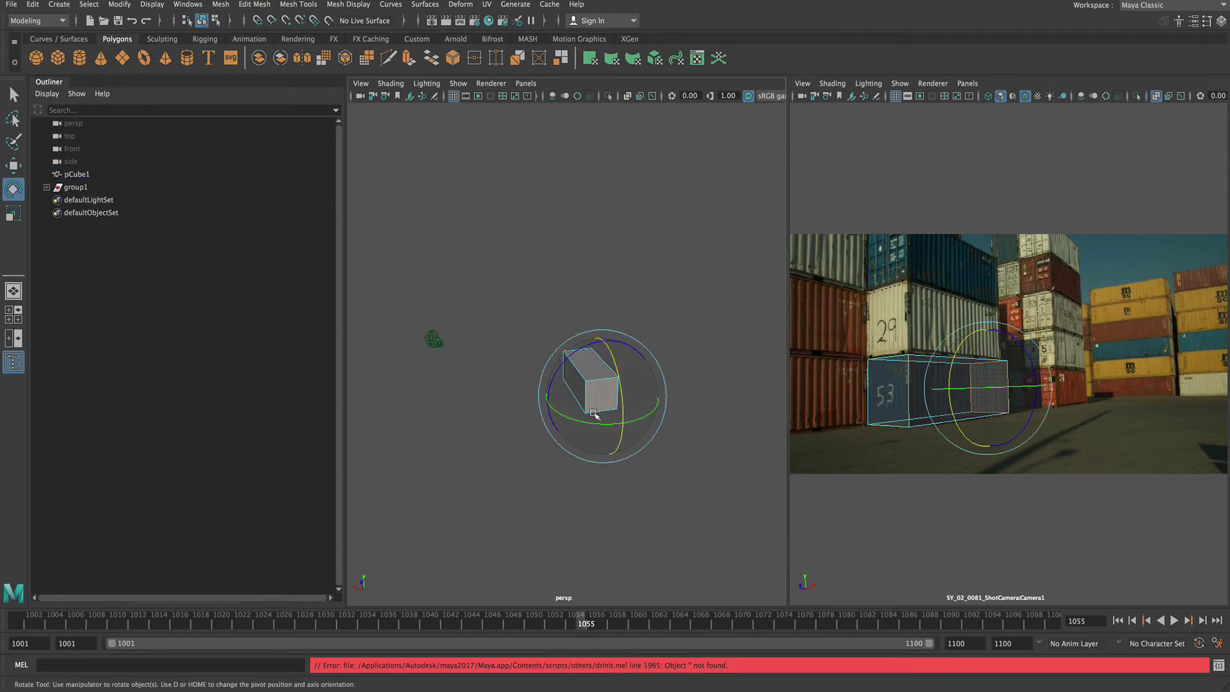
key(w)
alt+drag(582, 418, 627, 367)
click(620, 476)
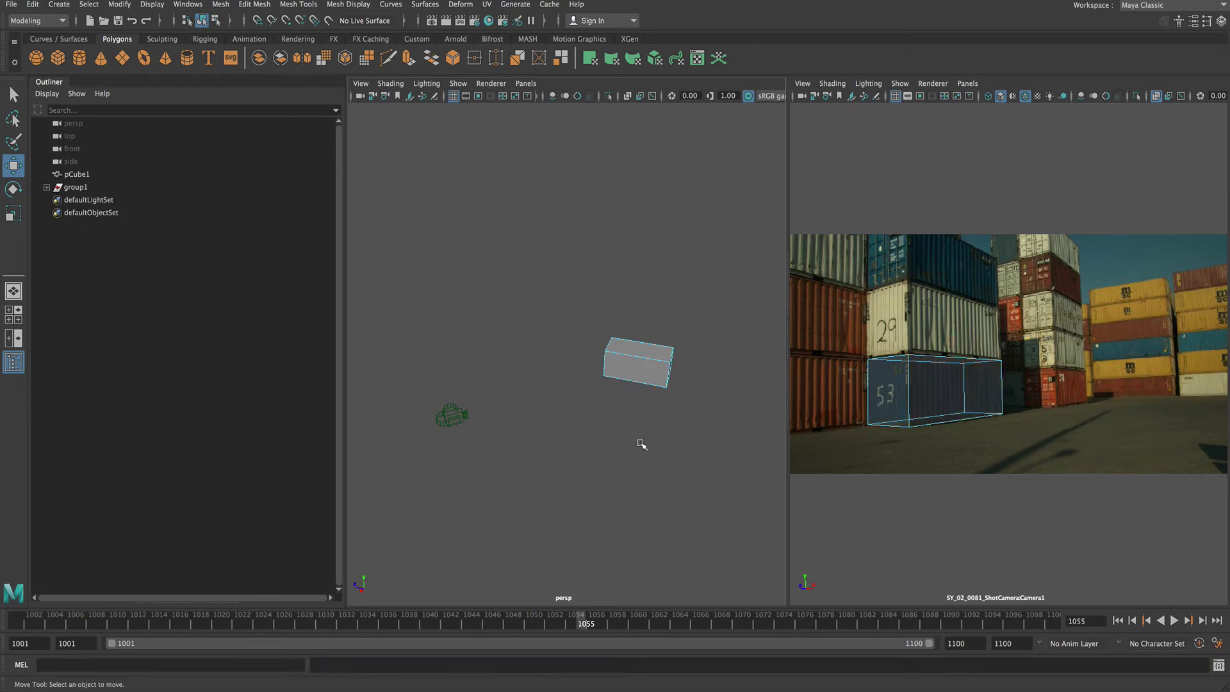
Duplicate the whole box, move the copy back to the red container behind, and rotate it about 4.5° in Y.
alt+drag(640, 445, 665, 400)
right_drag(635, 346, 660, 397)
alt+drag(660, 397, 585, 434)
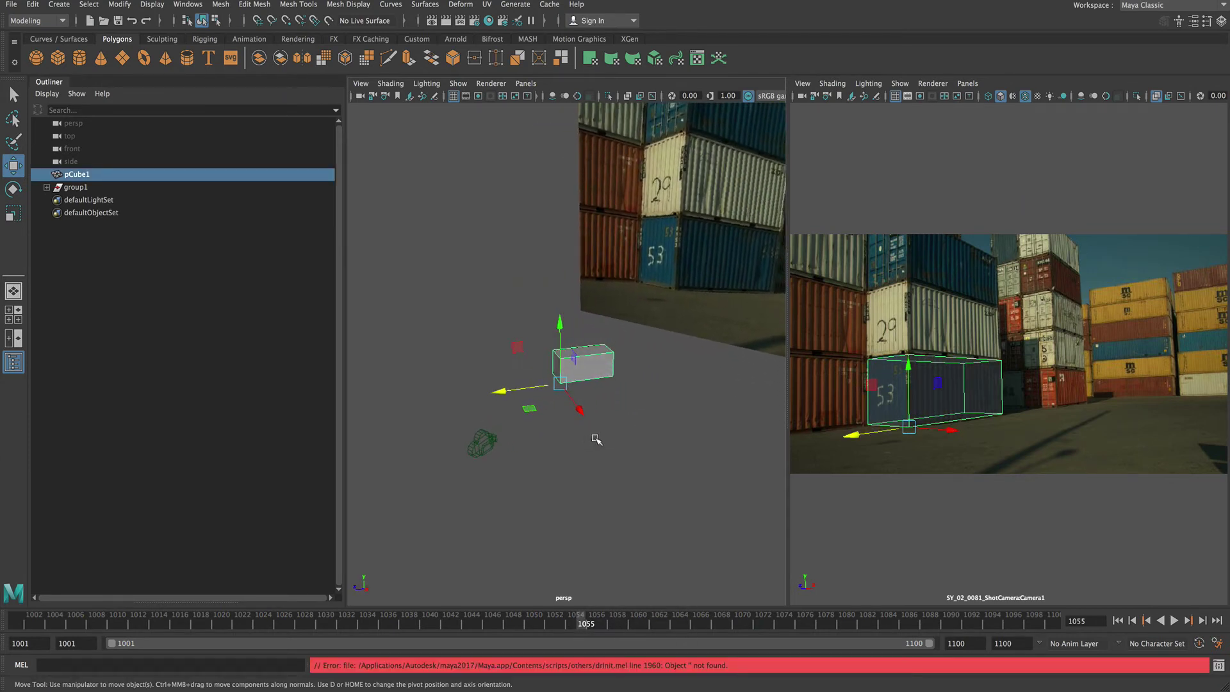
key(ctrl+d)
drag(505, 392, 601, 388)
key(e)
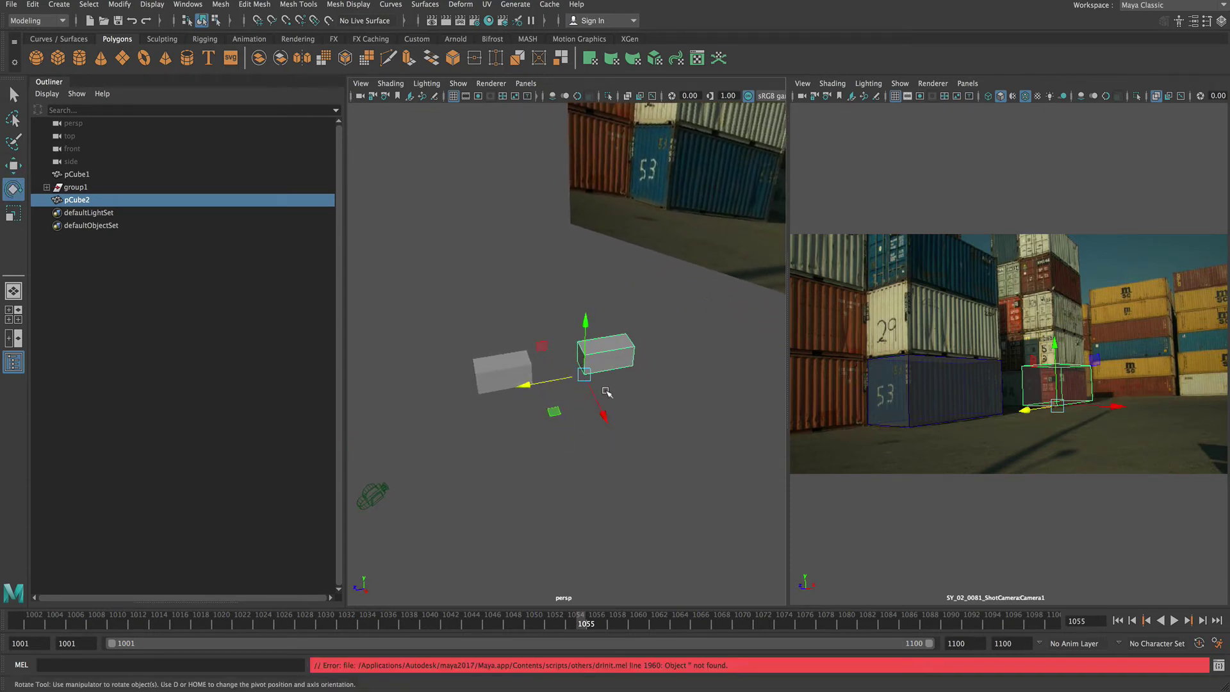
drag(584, 415, 589, 416)
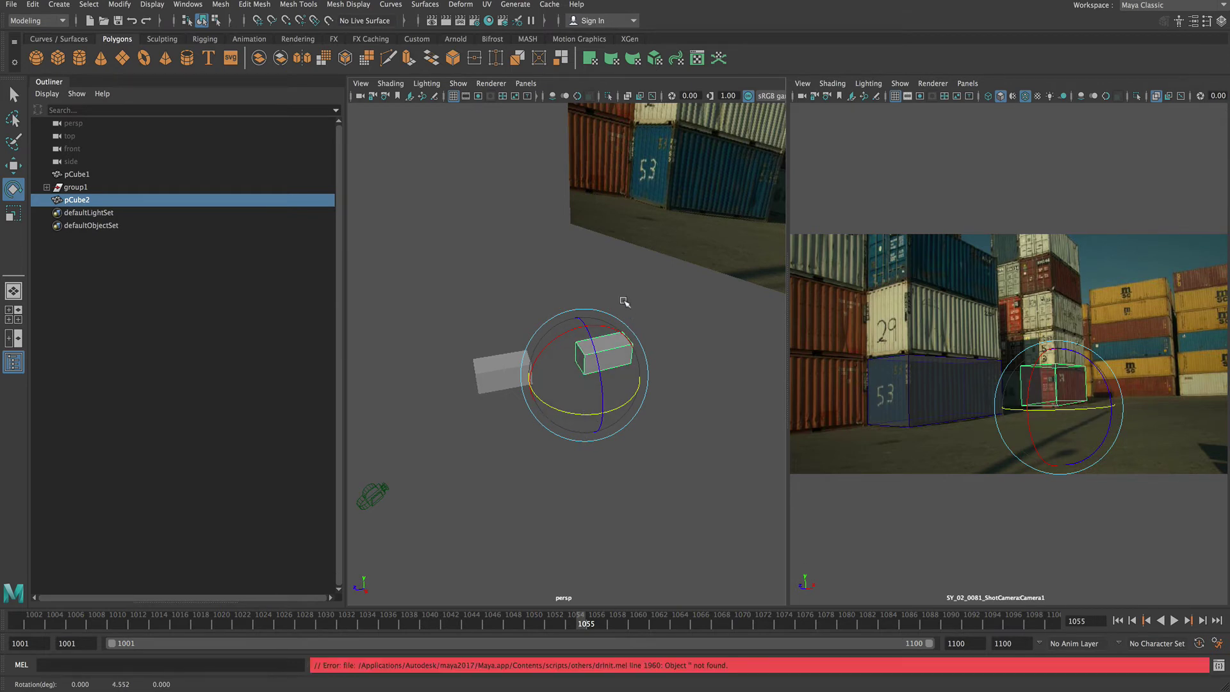
Examine from above how the two boxes line up with each other and with the containers in the shot.
click(652, 326)
alt+drag(622, 349, 588, 385)
alt+drag(554, 340, 549, 334)
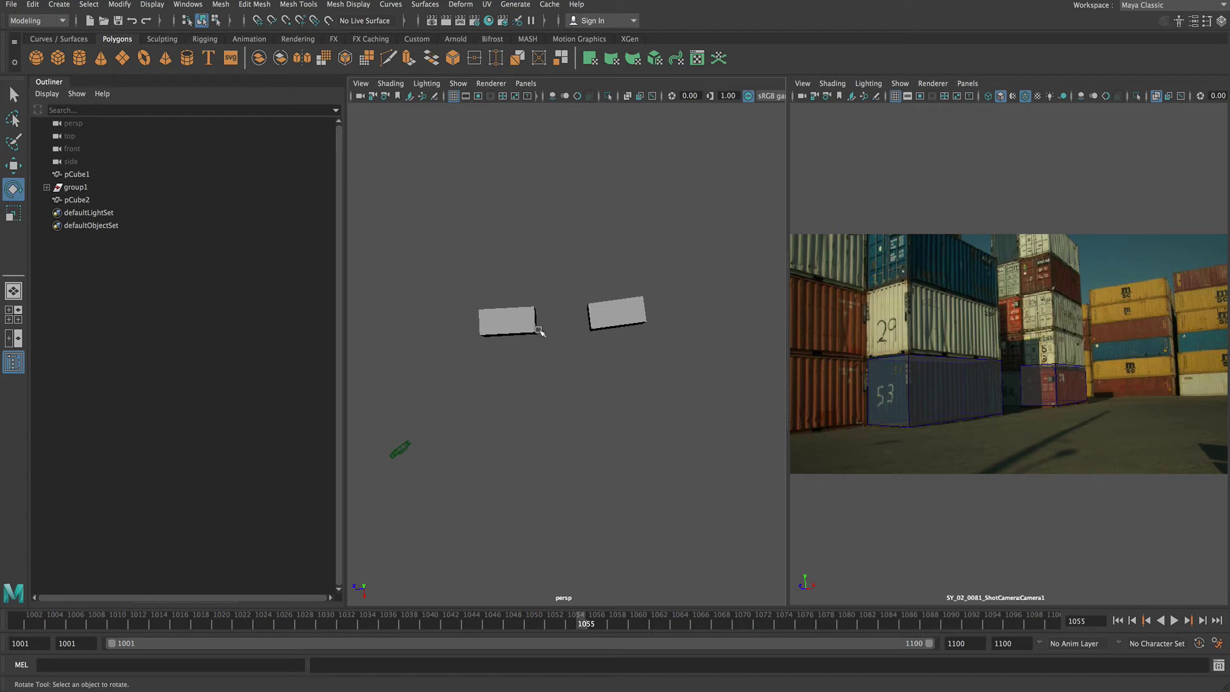
click(527, 315)
click(612, 314)
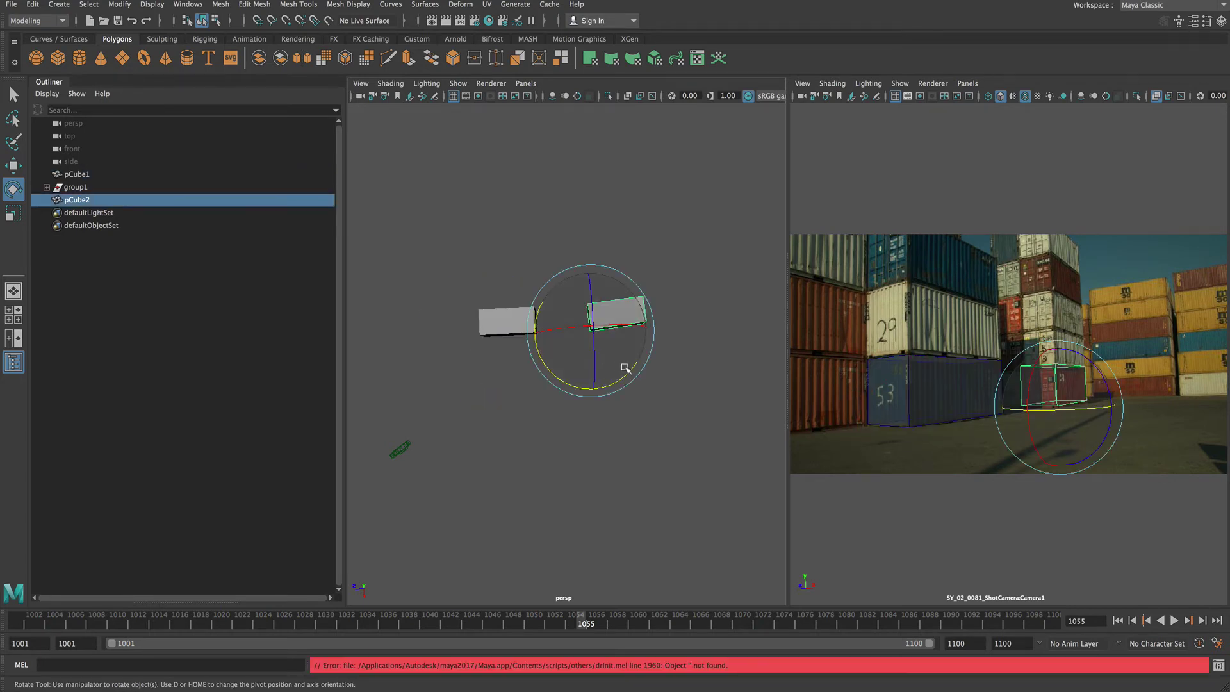
alt+drag(626, 366, 660, 353)
click(802, 408)
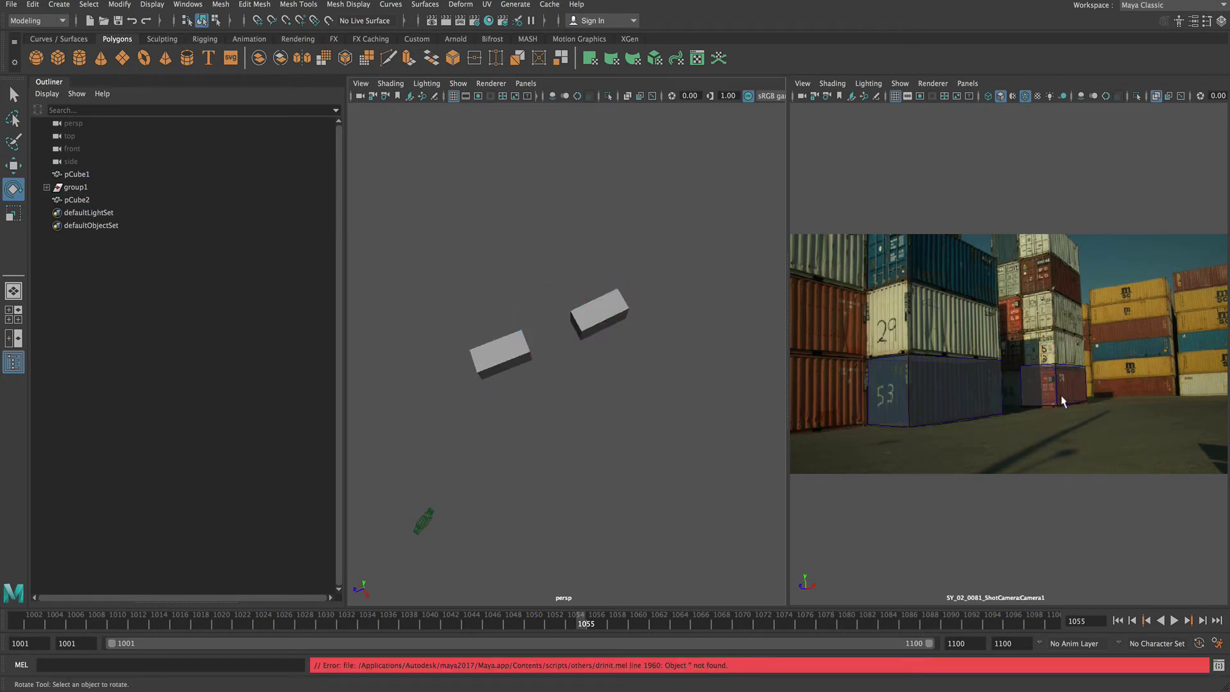
click(599, 314)
click(705, 404)
Duplicate the second box and move the copy back along the depth axis to the yellow container stack.
click(605, 330)
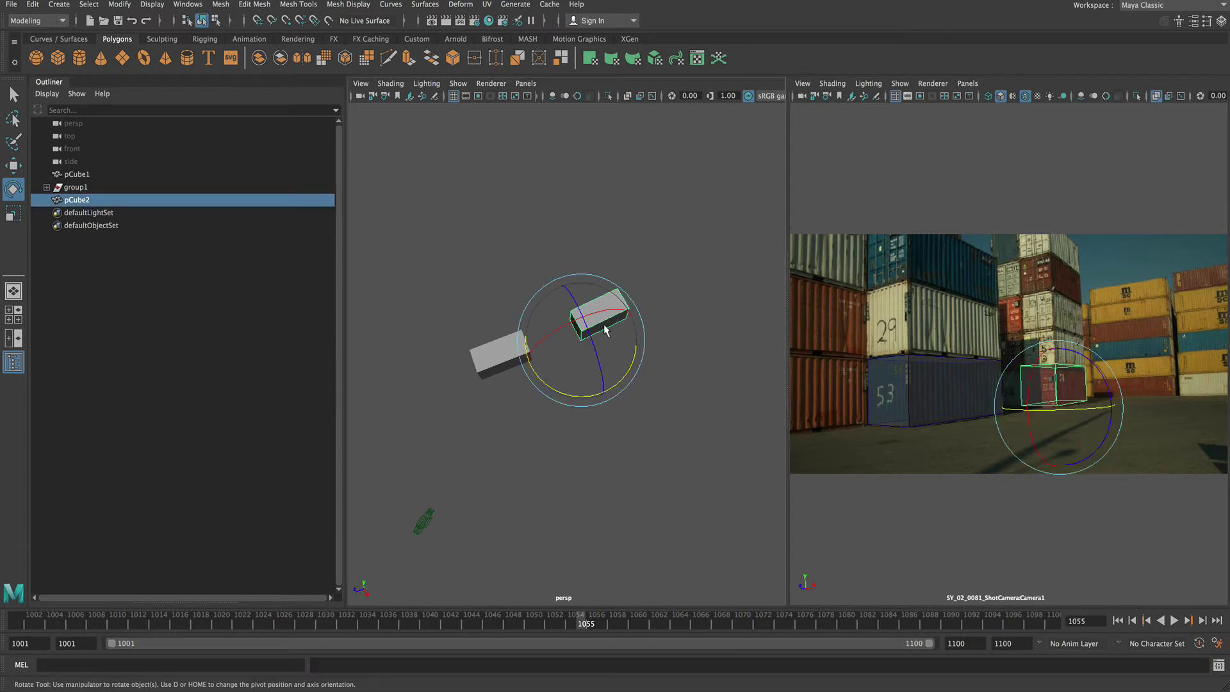
key(ctrl+d)
key(w)
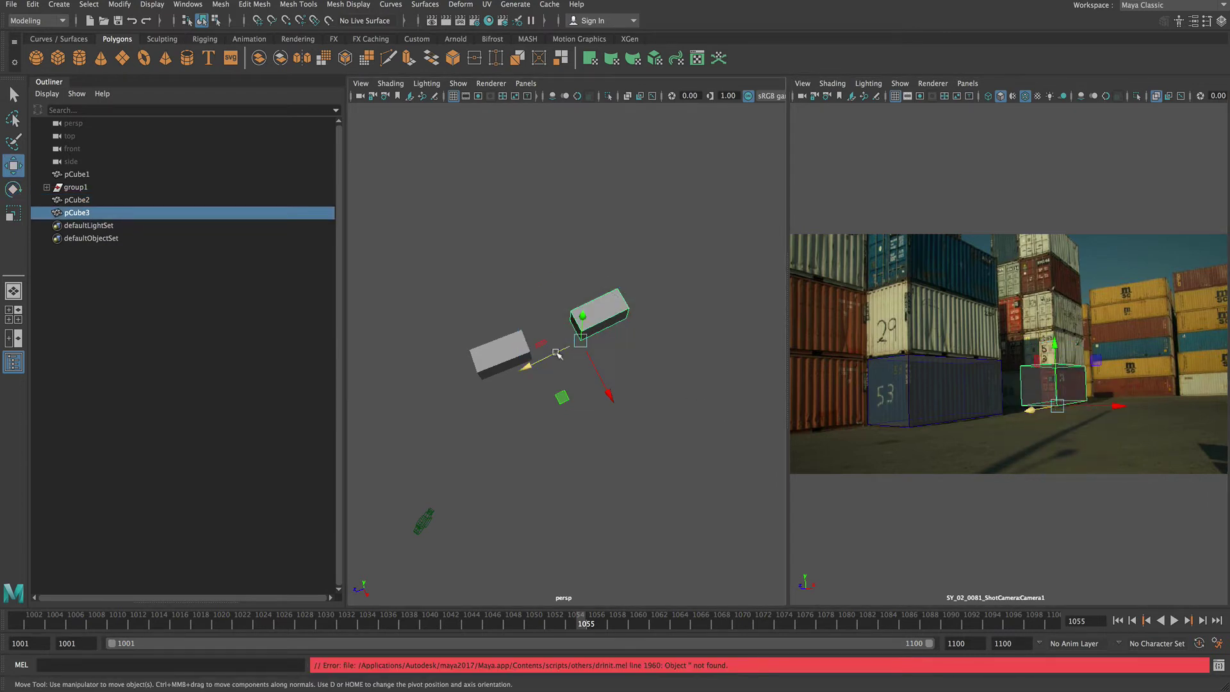
drag(559, 359, 755, 302)
alt+middle_drag(737, 301, 622, 351)
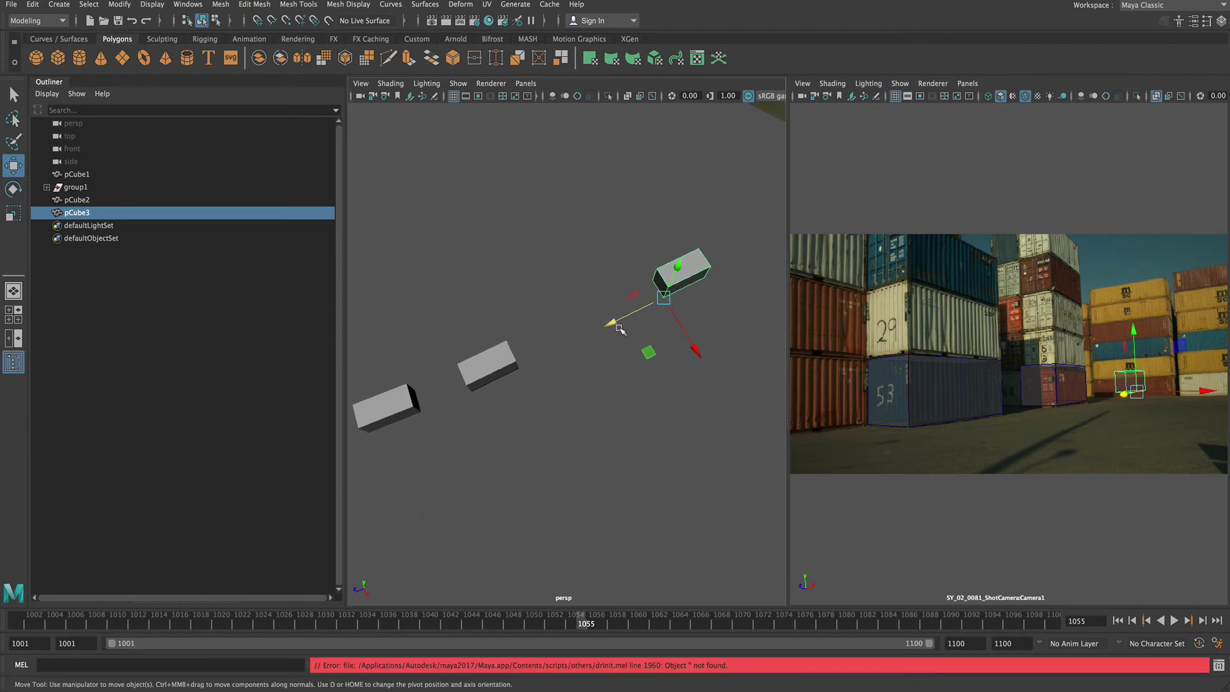
drag(619, 330, 635, 322)
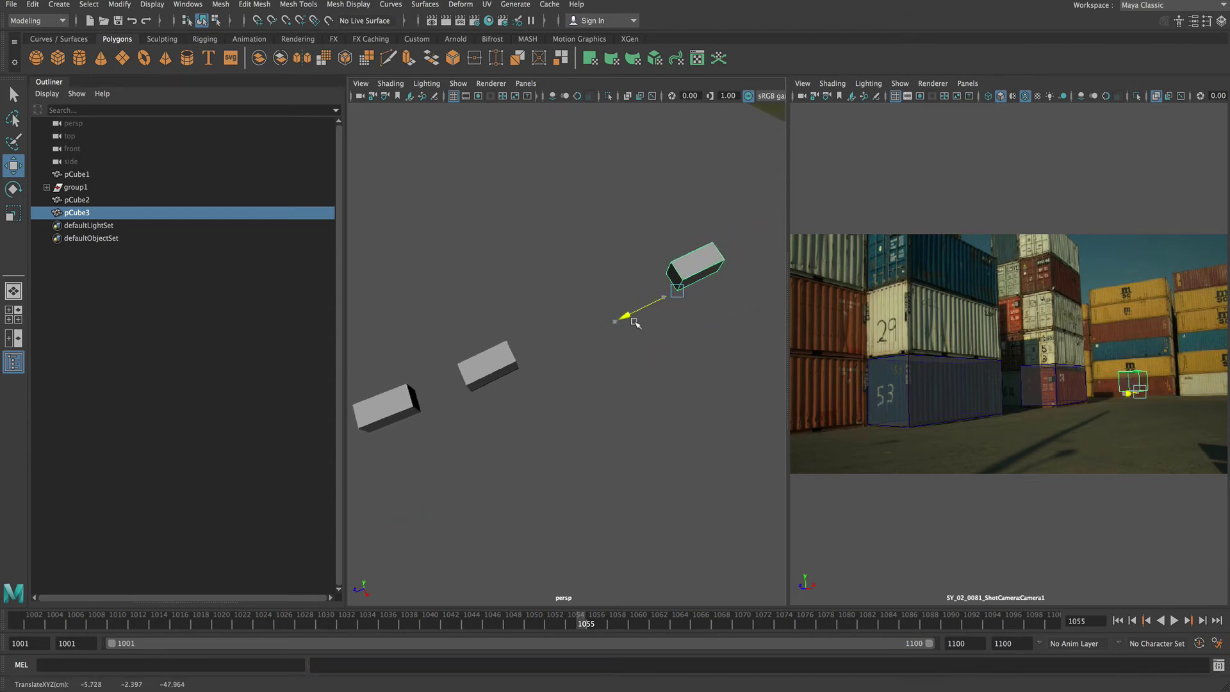
Rotate the third box about a quarter turn, reposition it at the yellow stack's base, and select the shot camera.
key(e)
drag(660, 334, 731, 357)
key(w)
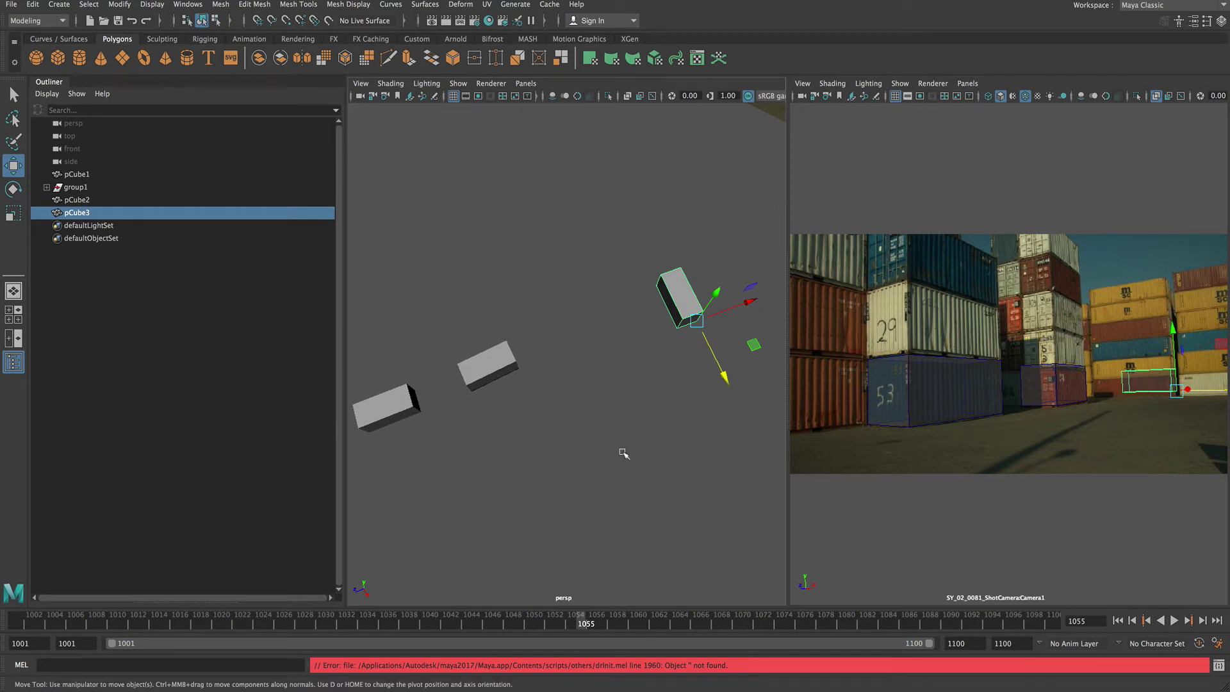
alt+drag(626, 448, 527, 487)
click(526, 488)
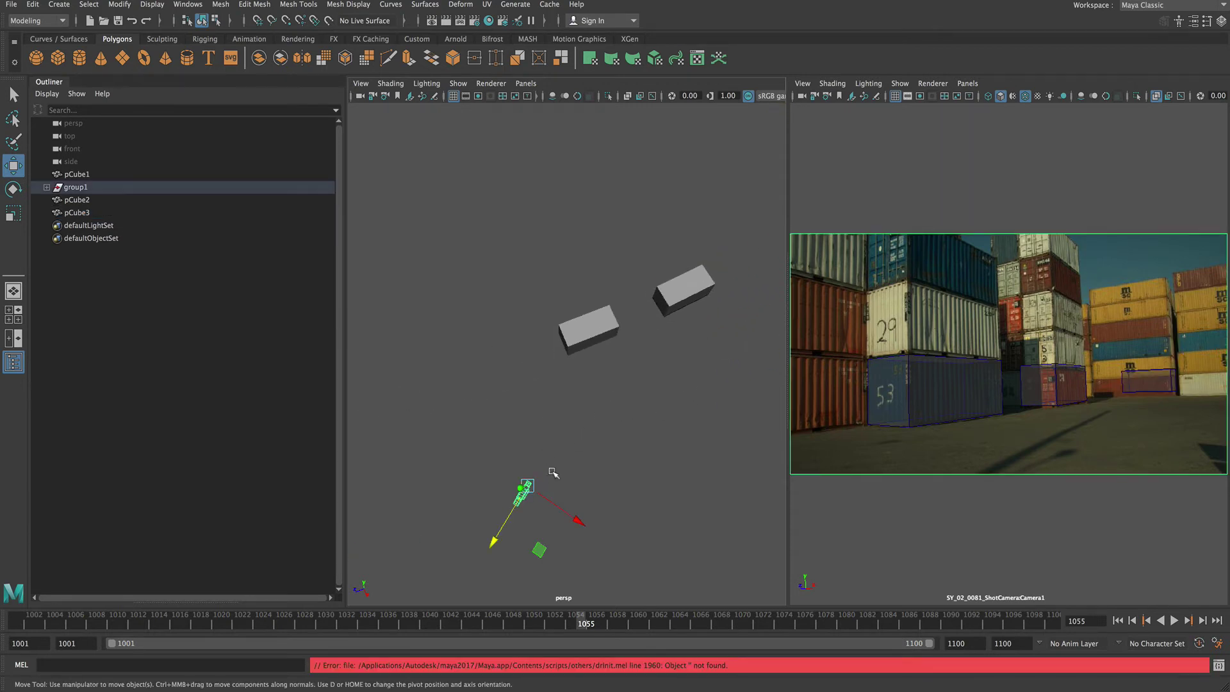
Rotate the shot camera's parent group to about 4.6°, 34.6°, -2.4° so the third box sits on the yellow stack's base.
key(Up)
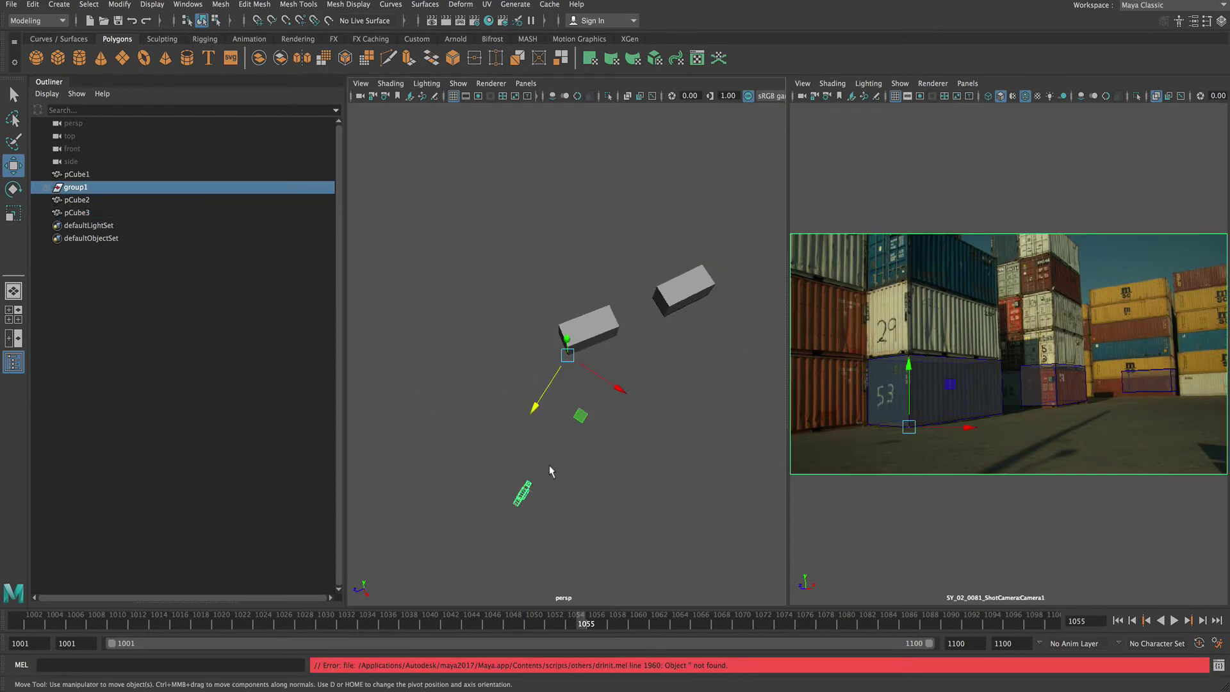
key(e)
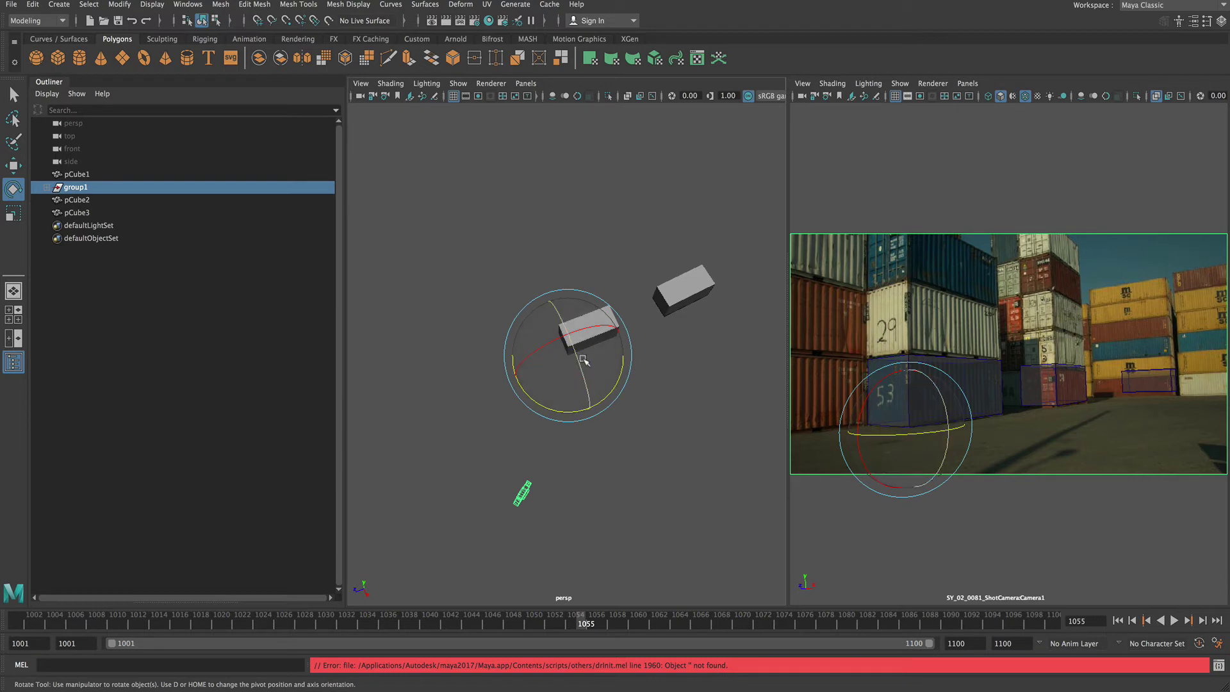
mouse_move(562, 382)
alt+mouse_down()
mouse_move(563, 350)
mouse_move(569, 365)
alt+mouse_up()
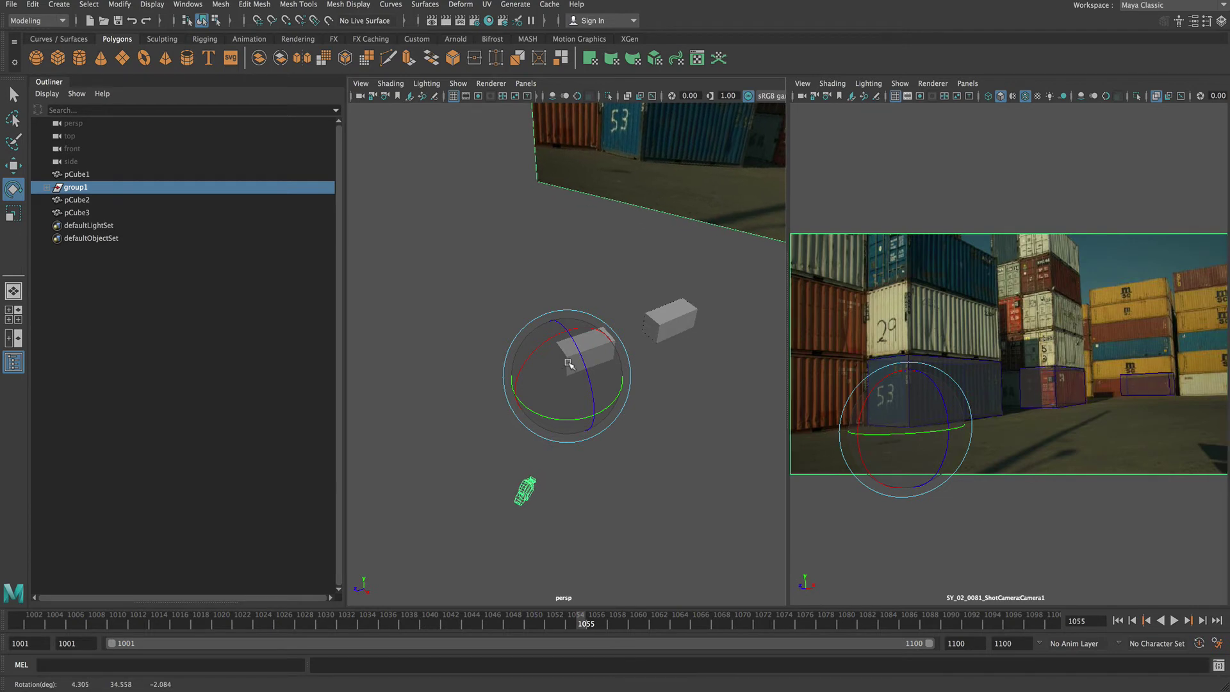
drag(569, 364, 568, 365)
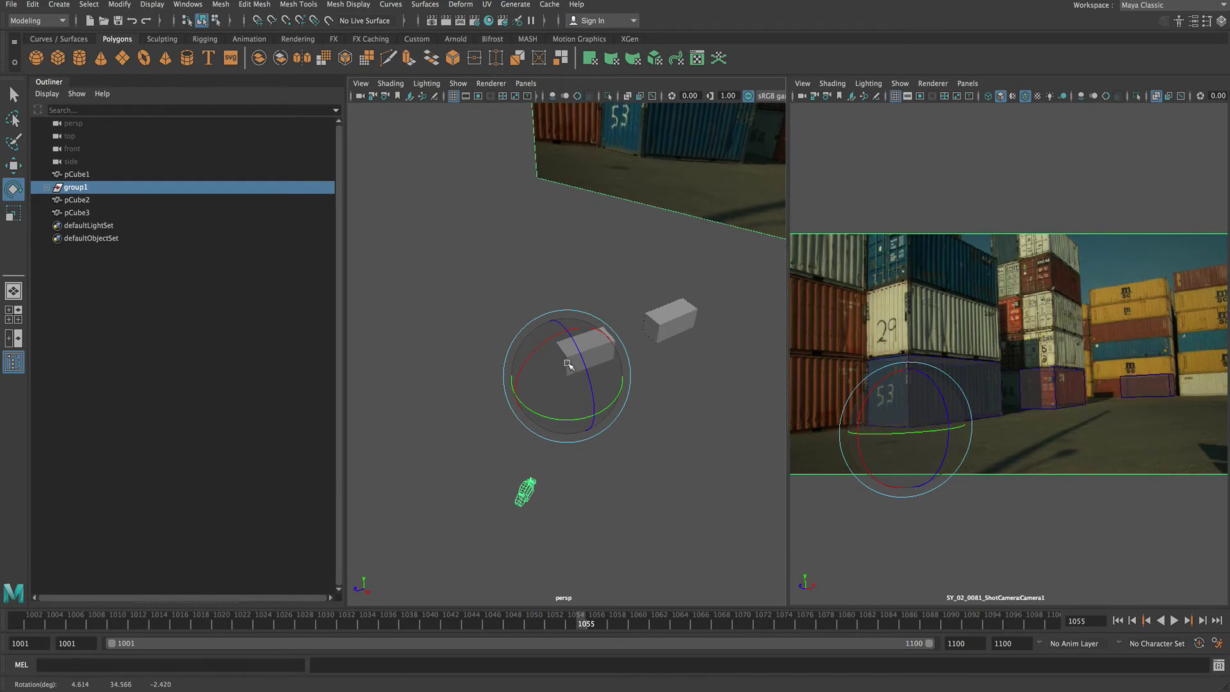
click(568, 366)
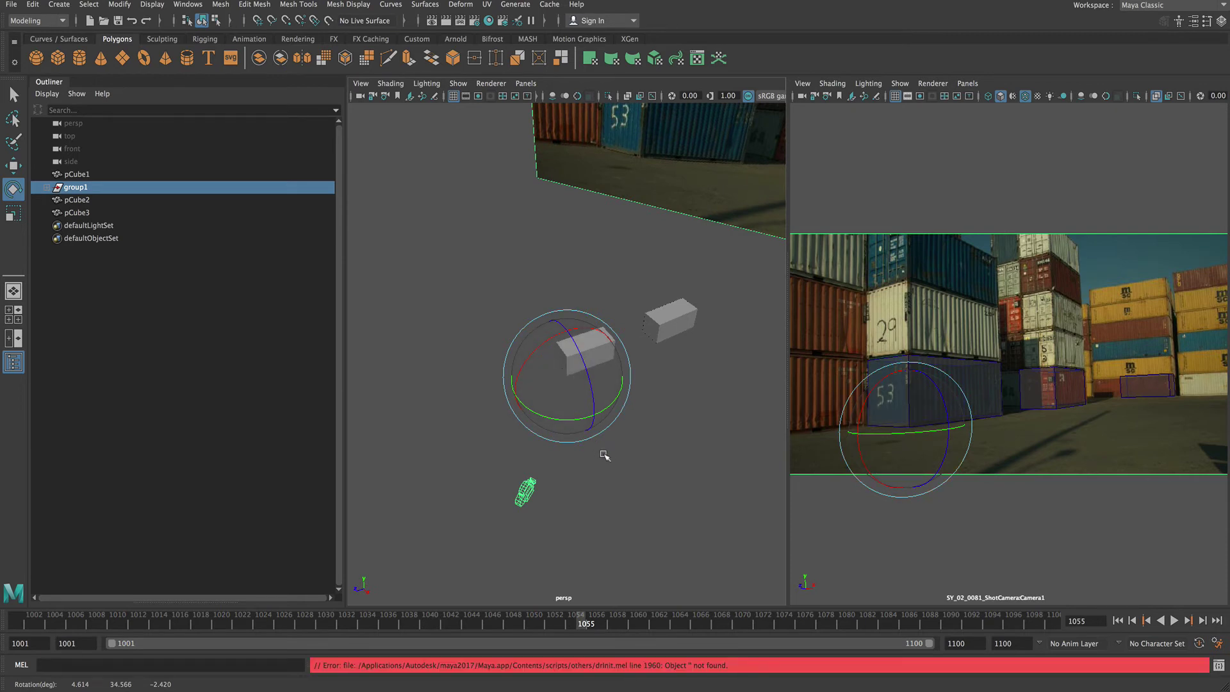
Move the second box slightly so it fits the red container behind the blue one, and deselect it.
click(648, 414)
click(667, 340)
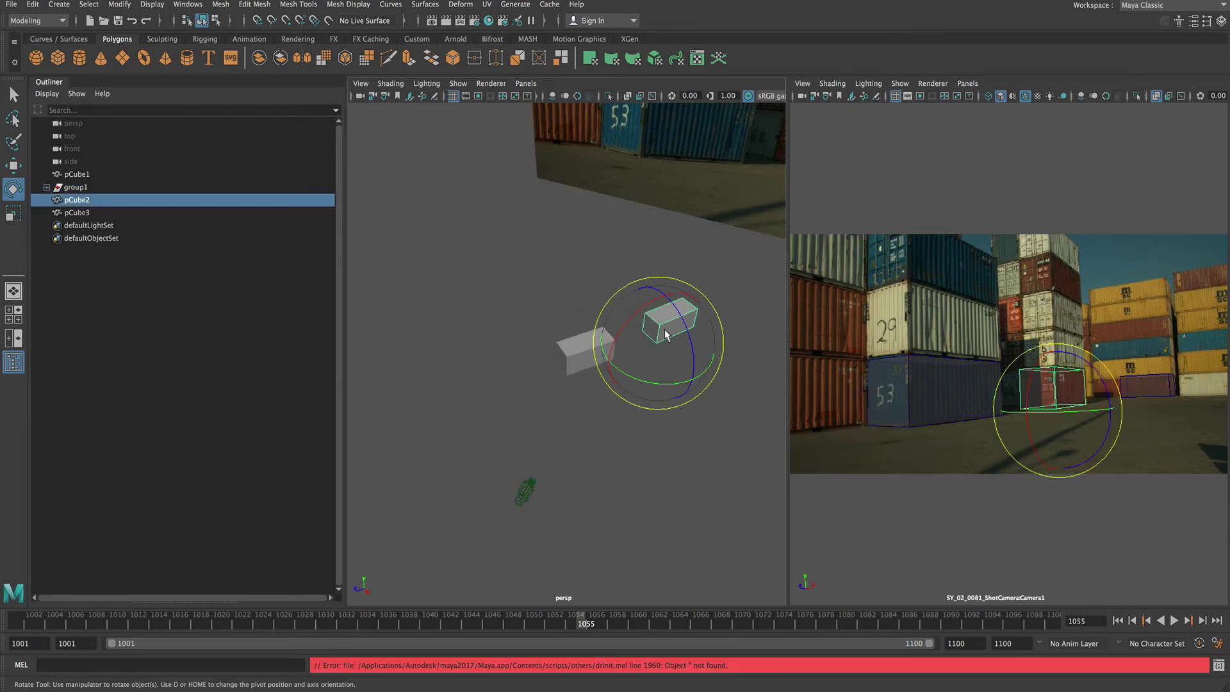
key(w)
mouse_move(640, 350)
mouse_down()
mouse_move(688, 367)
mouse_move(636, 353)
mouse_up()
click(704, 404)
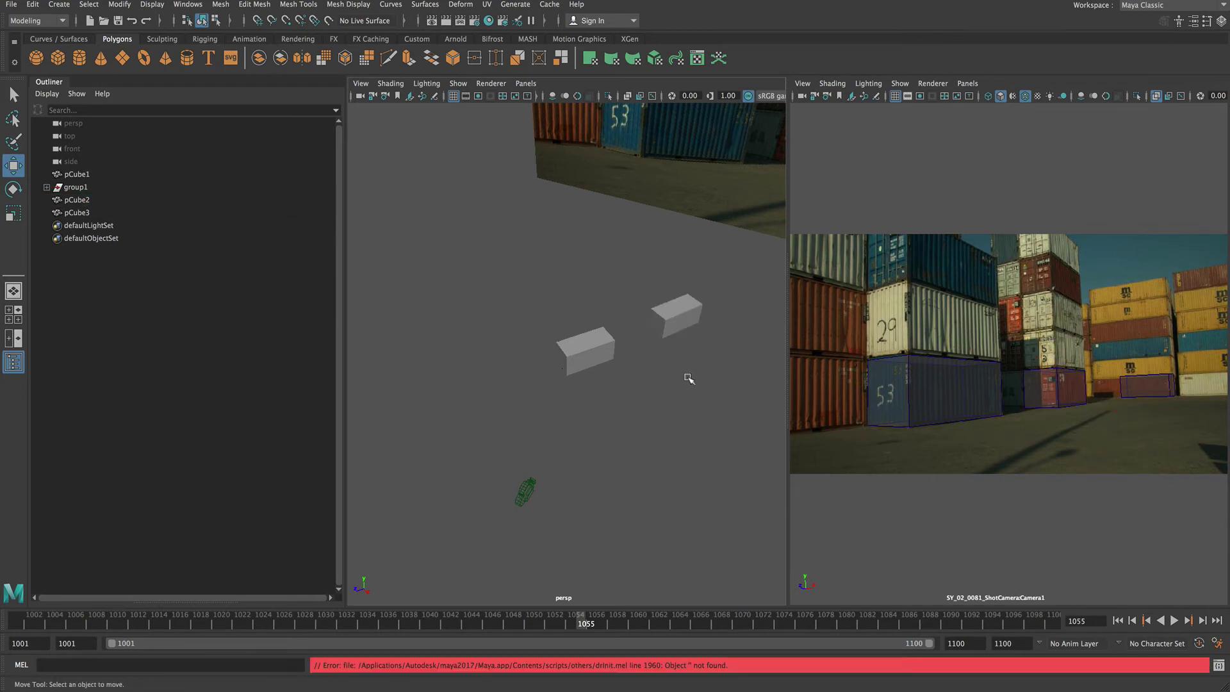
Stretch one end of the third box so it spans the full length of the yellow stack's bottom container, and return to Object Mode.
alt+drag(689, 382, 558, 277)
click(708, 301)
right_drag(541, 272, 517, 300)
alt+drag(517, 300, 559, 412)
click(573, 300)
click(645, 310)
right_click(571, 409)
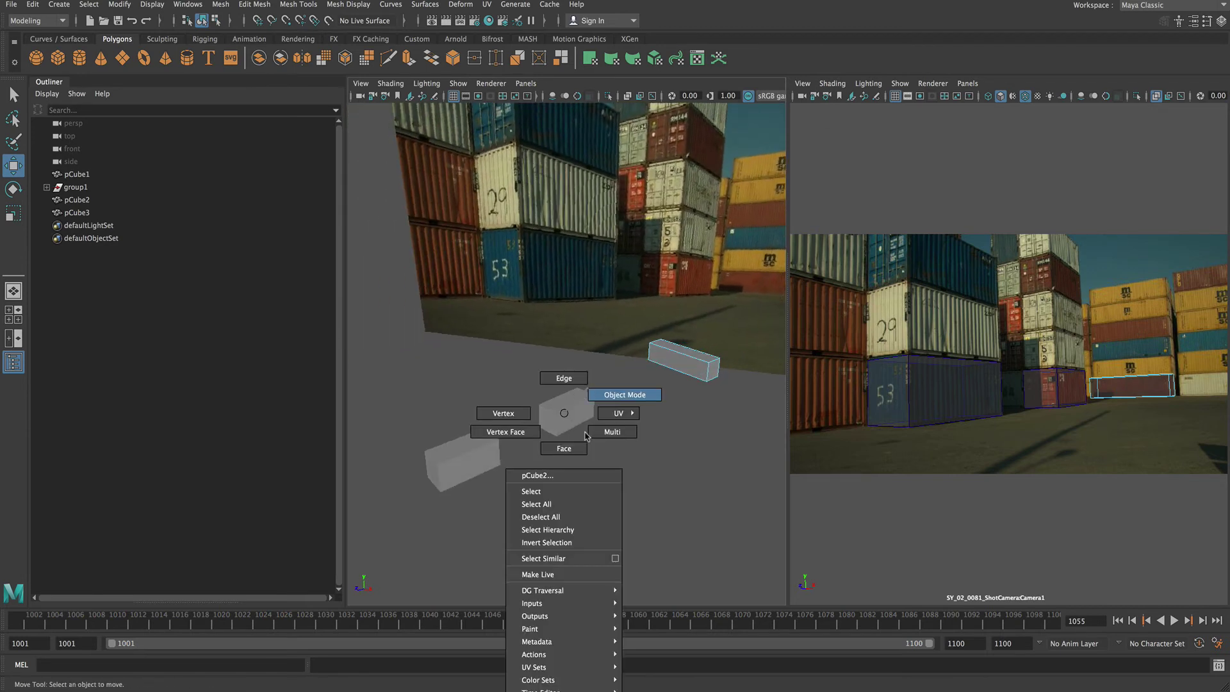
Duplicate the second box and move the copy back beyond the third box, shifting it sideways behind that box.
click(492, 450)
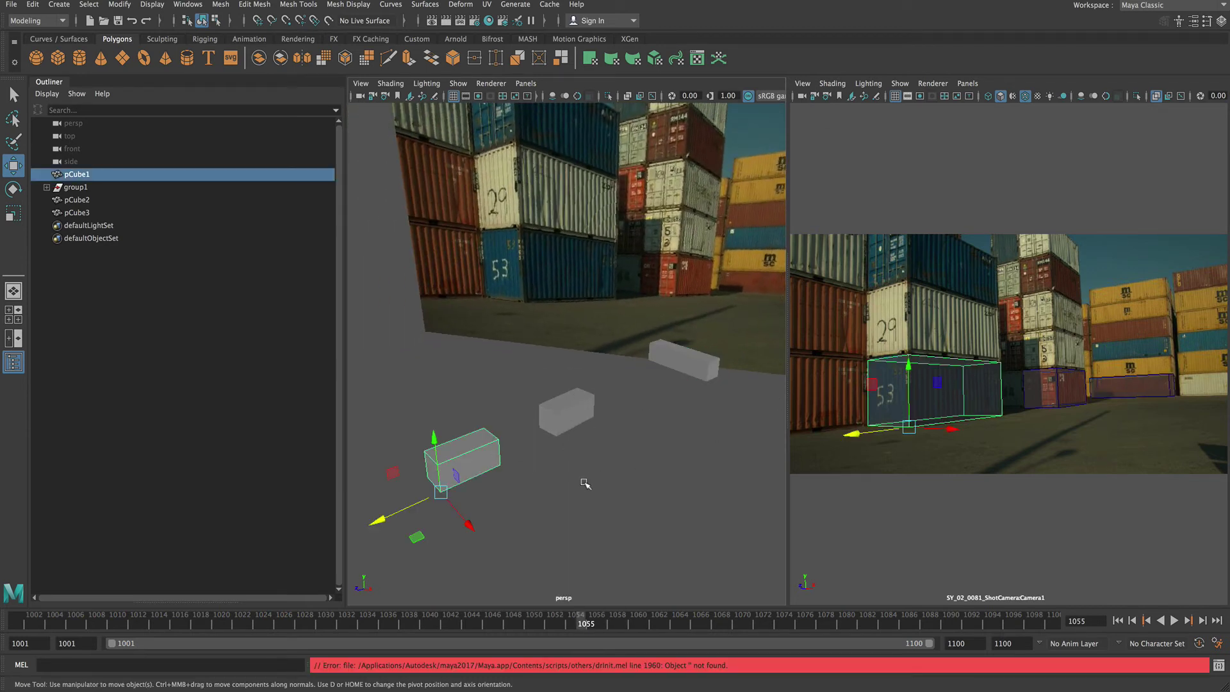
alt+drag(641, 442, 637, 404)
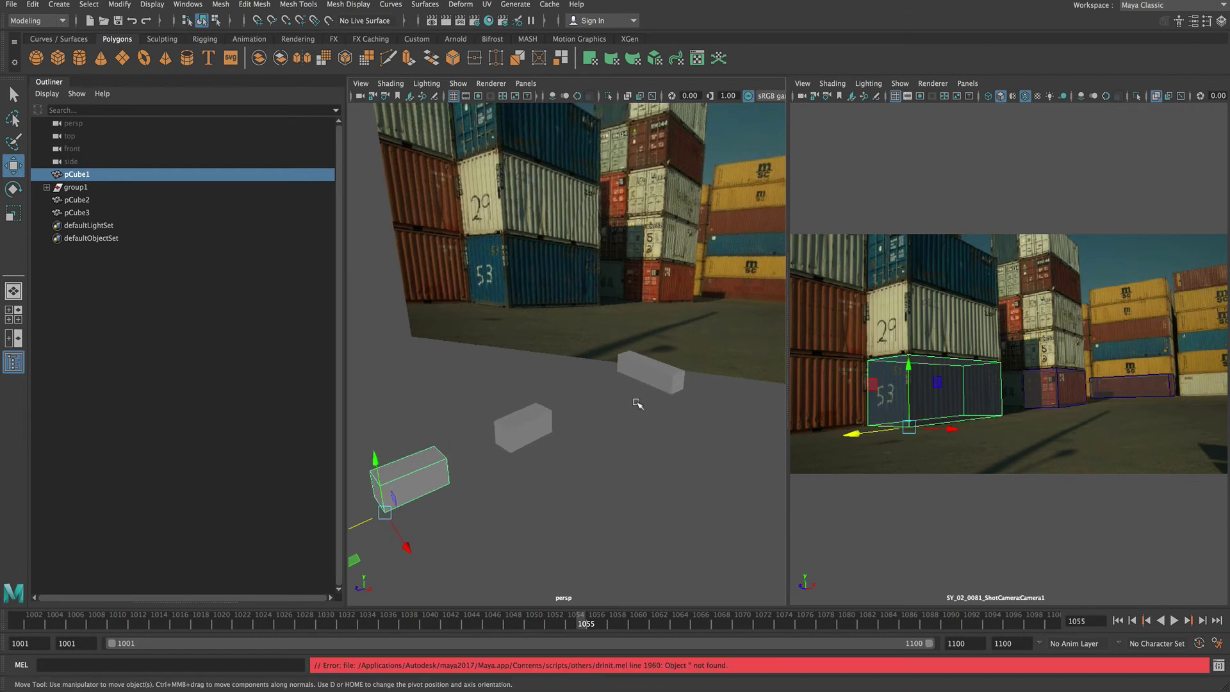
click(652, 382)
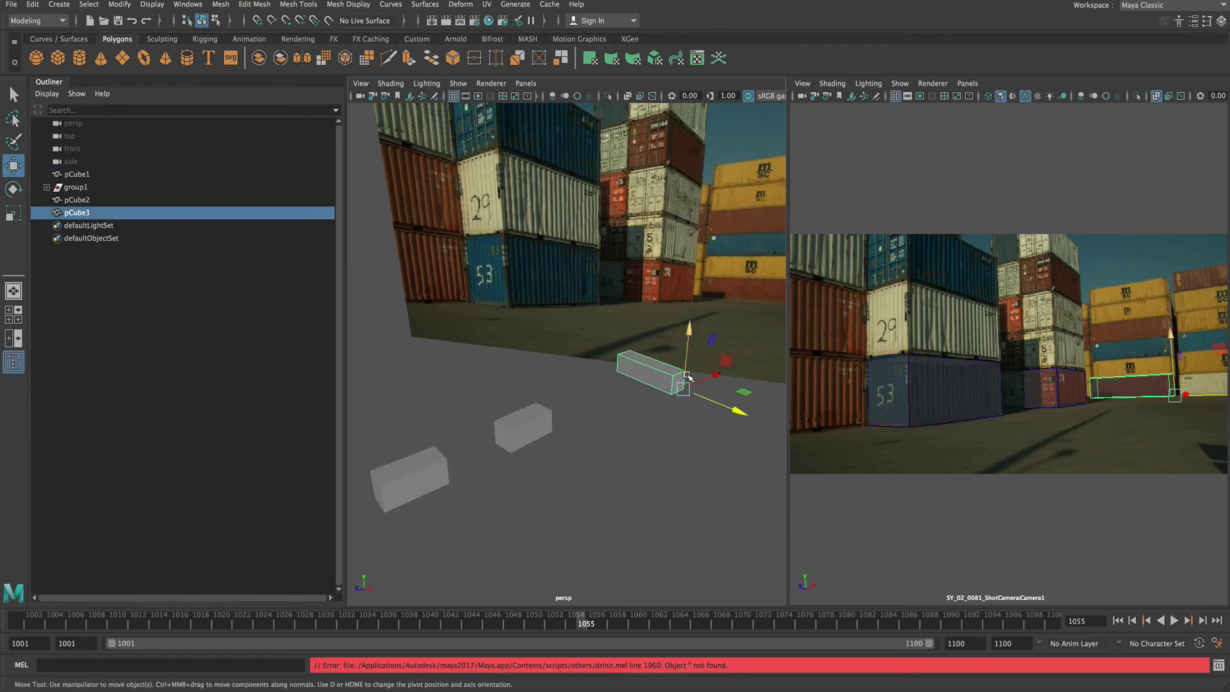
key(F8)
alt+drag(494, 412, 731, 380)
click(565, 428)
key(ctrl+d)
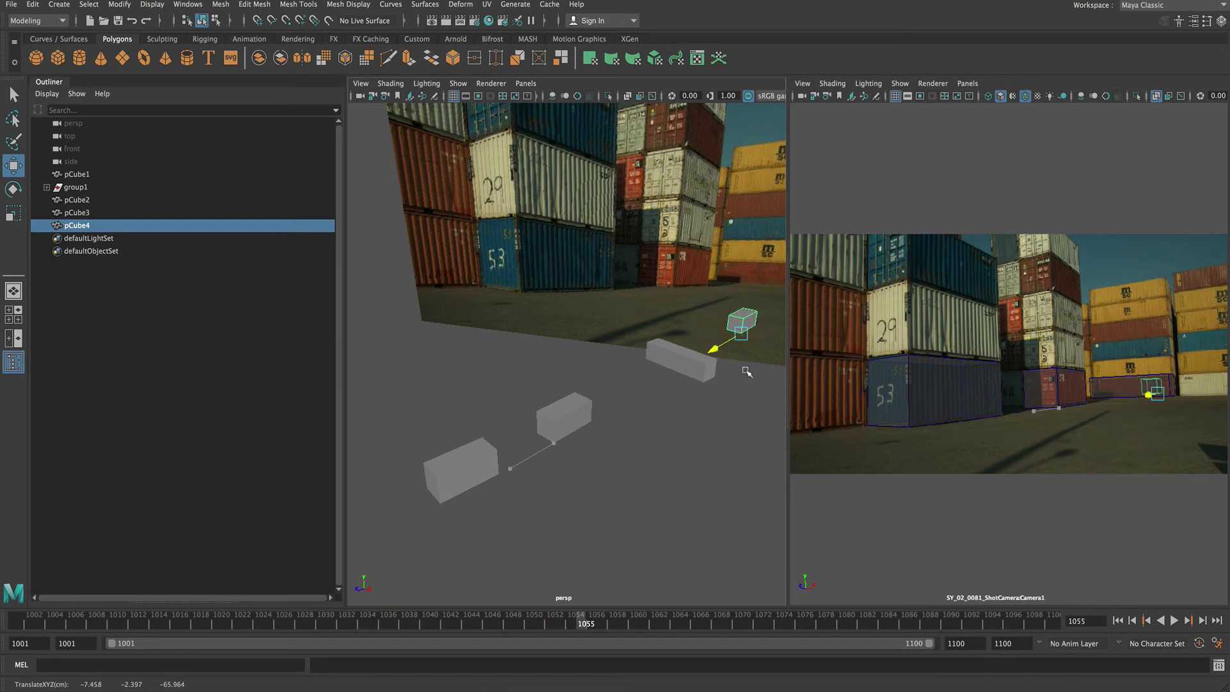
key(f)
drag(647, 430, 627, 421)
Stack four copies of the new box on top of it to build a column five boxes high.
key(ctrl+d)
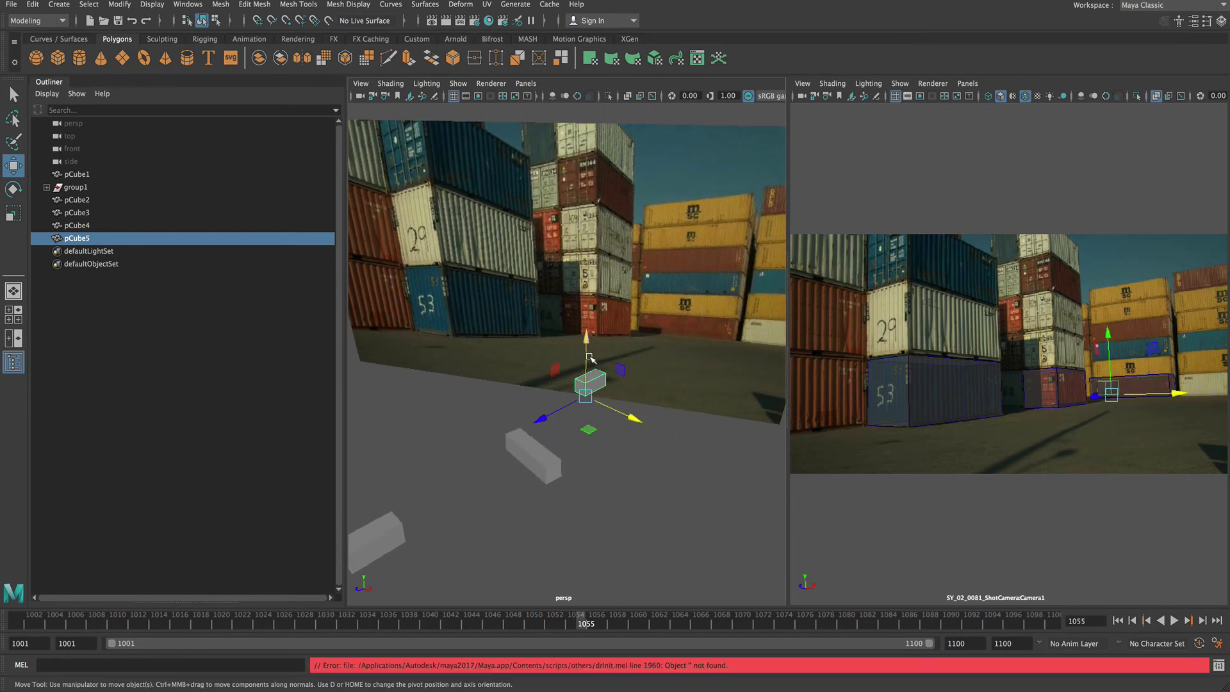
drag(587, 353, 591, 305)
key(ctrl+d)
key(ctrl+d)
key(ctrl+d)
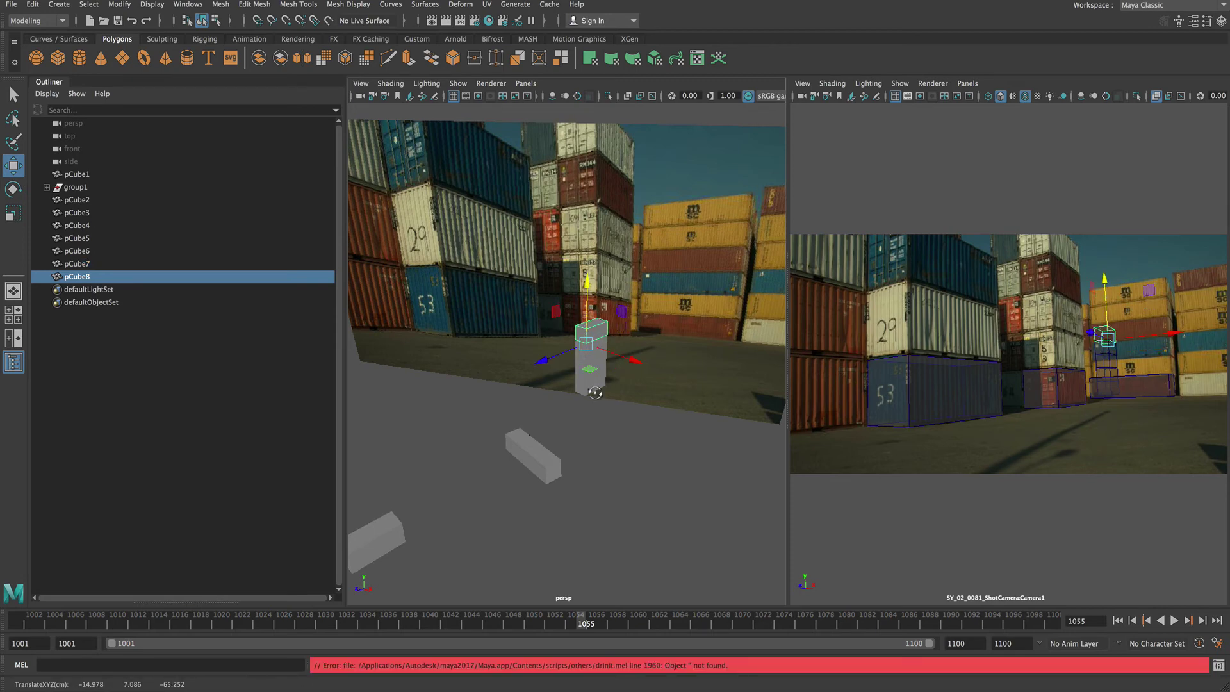
Select the whole five-box column and duplicate it three times, spacing the copies in a row going back.
alt+drag(596, 393, 625, 384)
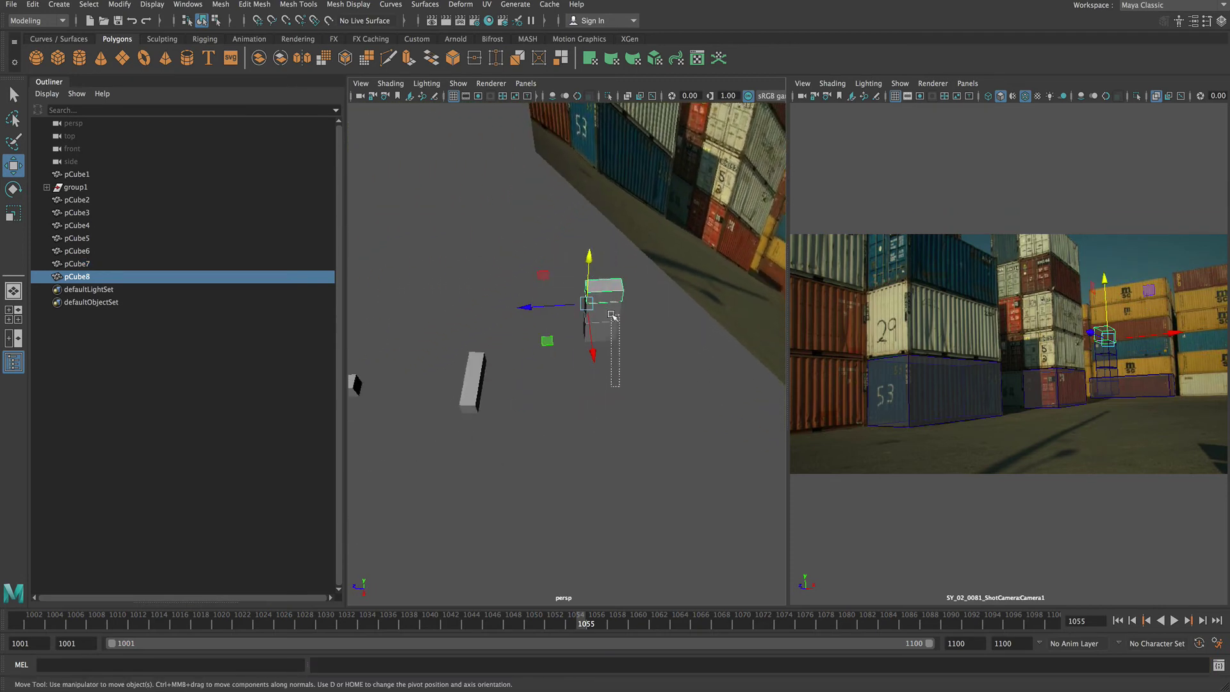
drag(612, 316, 683, 332)
key(ctrl+d)
key(ctrl+d)
key(ctrl+d)
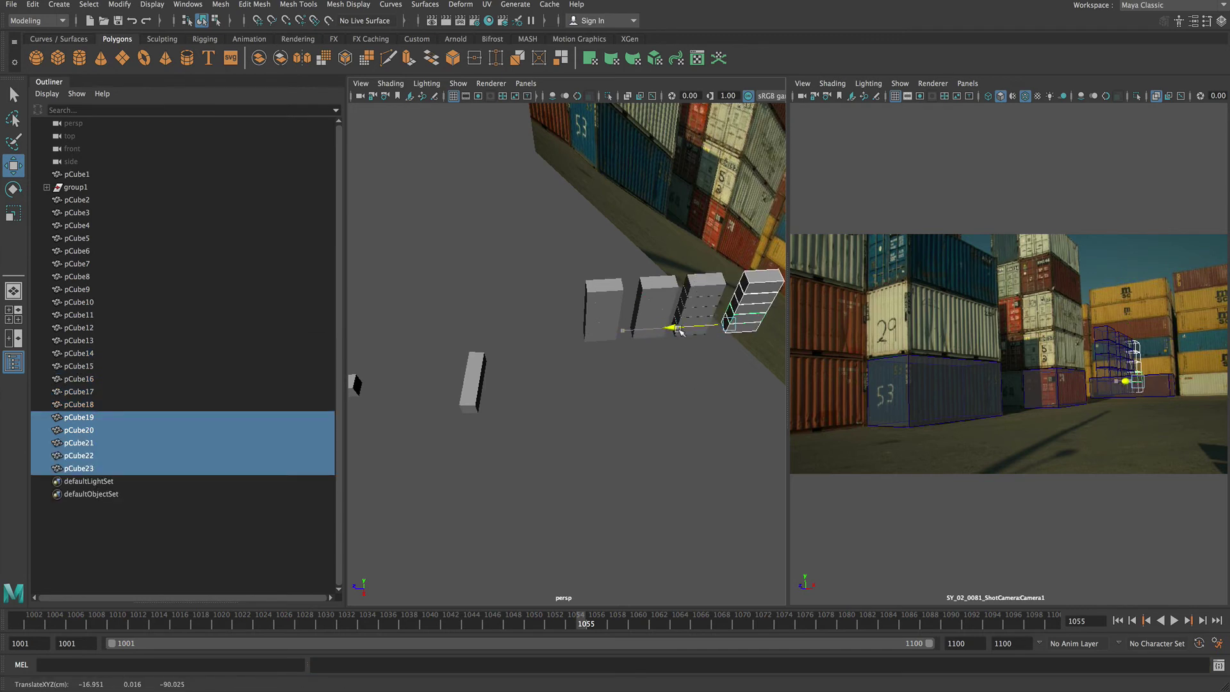
Duplicate the column once more and move the copy across to the neighbouring right-hand container stack.
key(ctrl+d)
drag(742, 368, 452, 439)
alt+drag(452, 440, 659, 623)
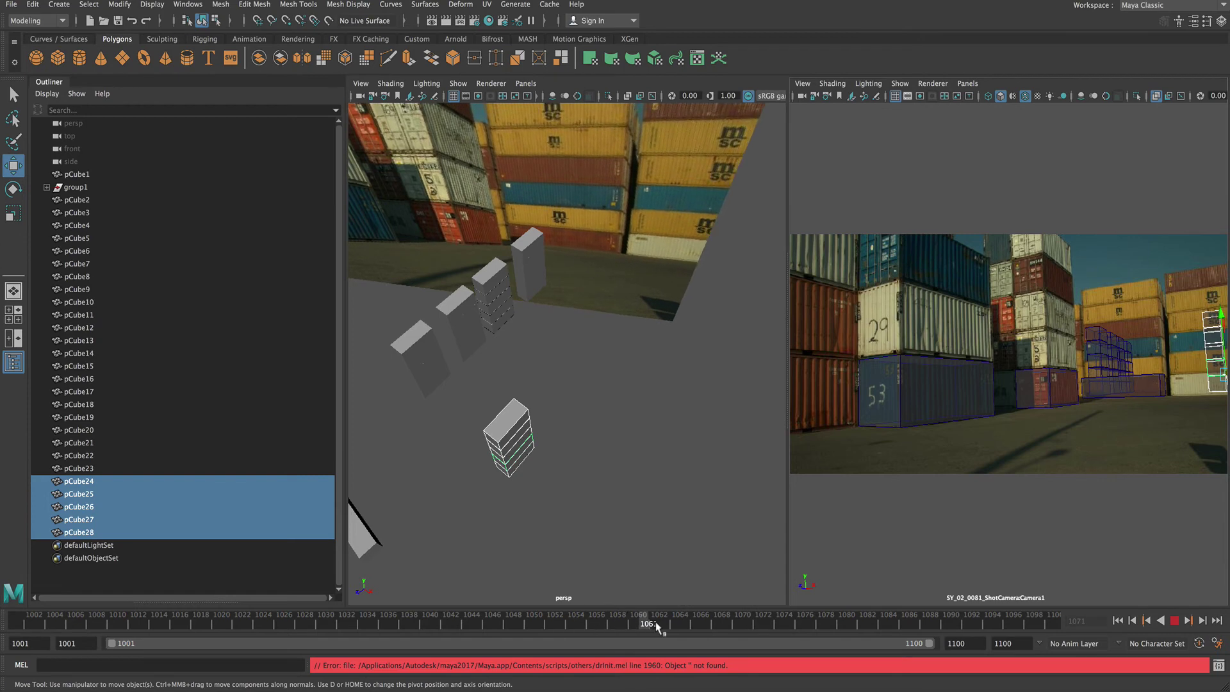
Enlarge the shot camera view and play the shot through to frame 1100, checking how the boxes track with the containers.
key(space)
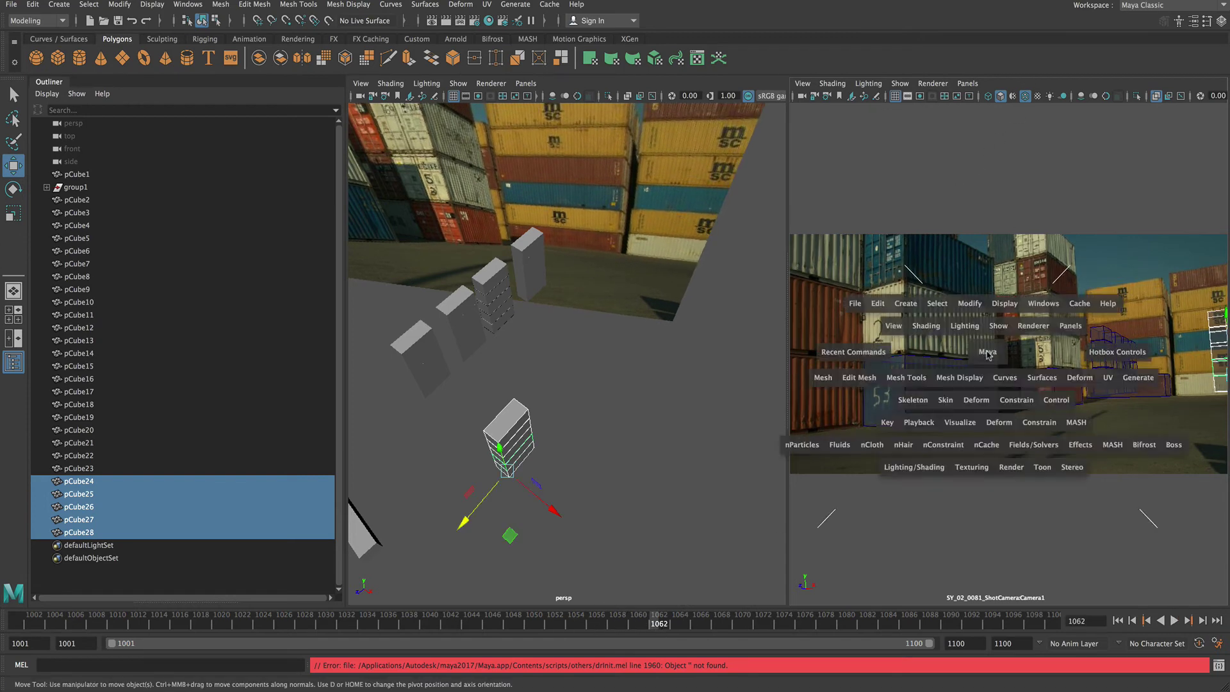
key(alt+v)
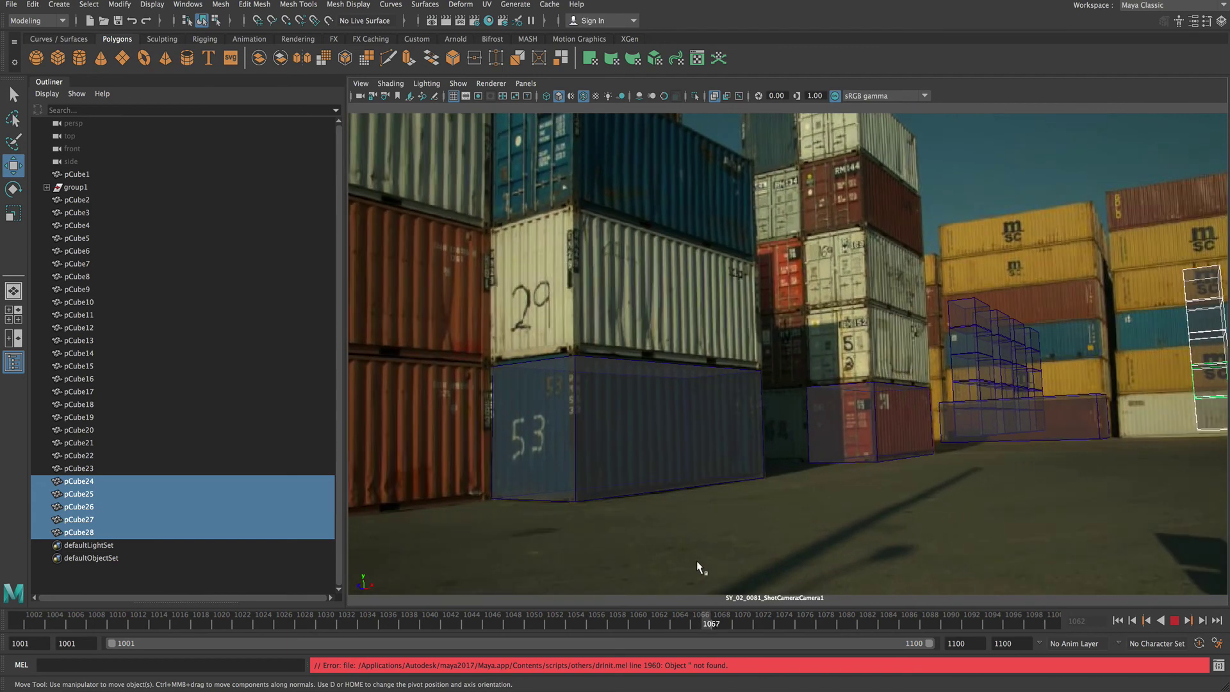
key(alt+v)
click(925, 325)
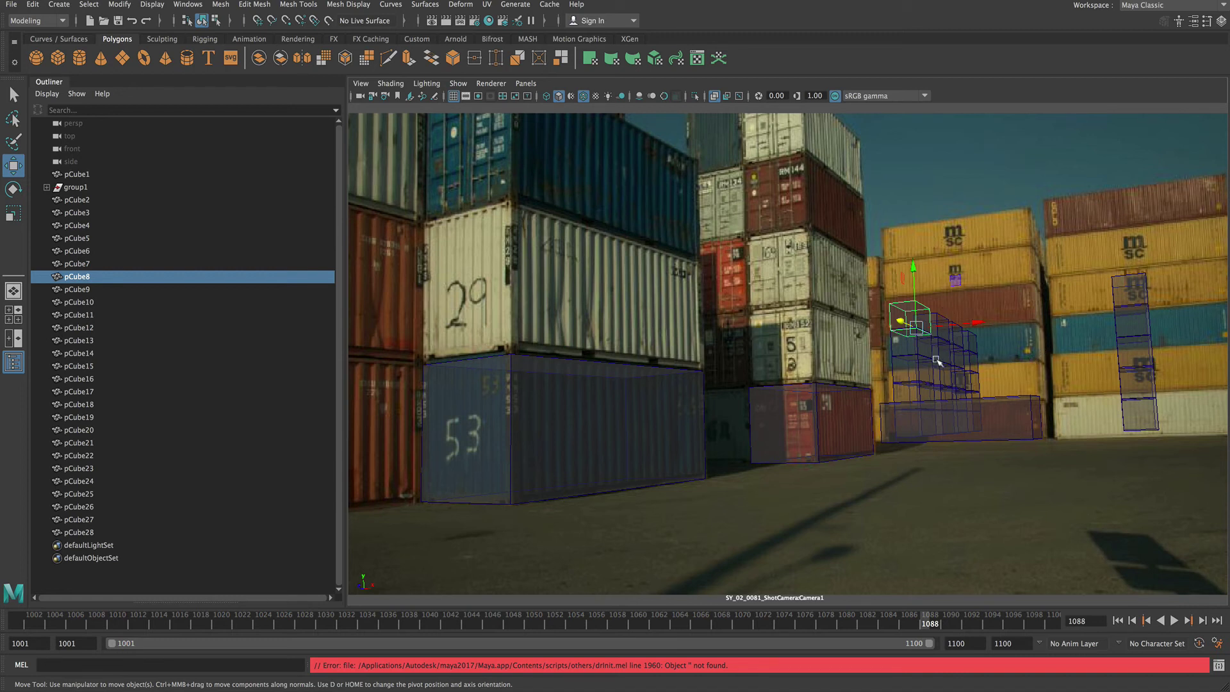
click(824, 410)
click(648, 423)
click(920, 418)
click(937, 337)
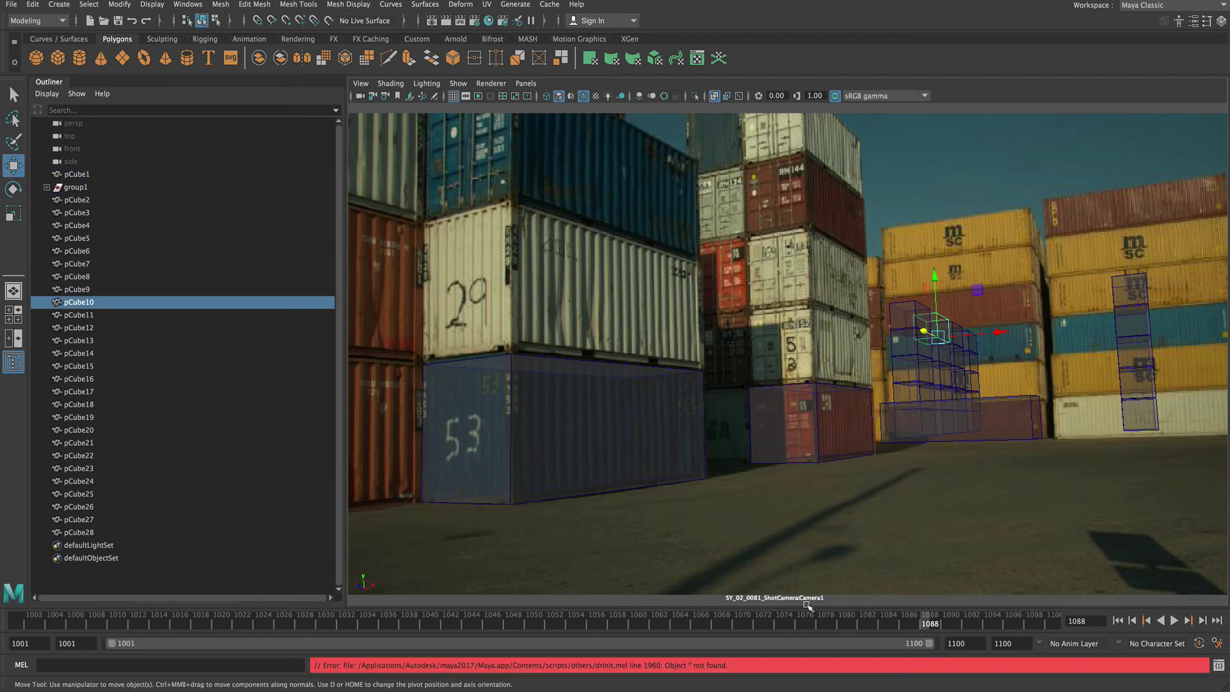
mouse_move(715, 622)
mouse_down()
mouse_move(444, 624)
mouse_move(1056, 624)
mouse_up()
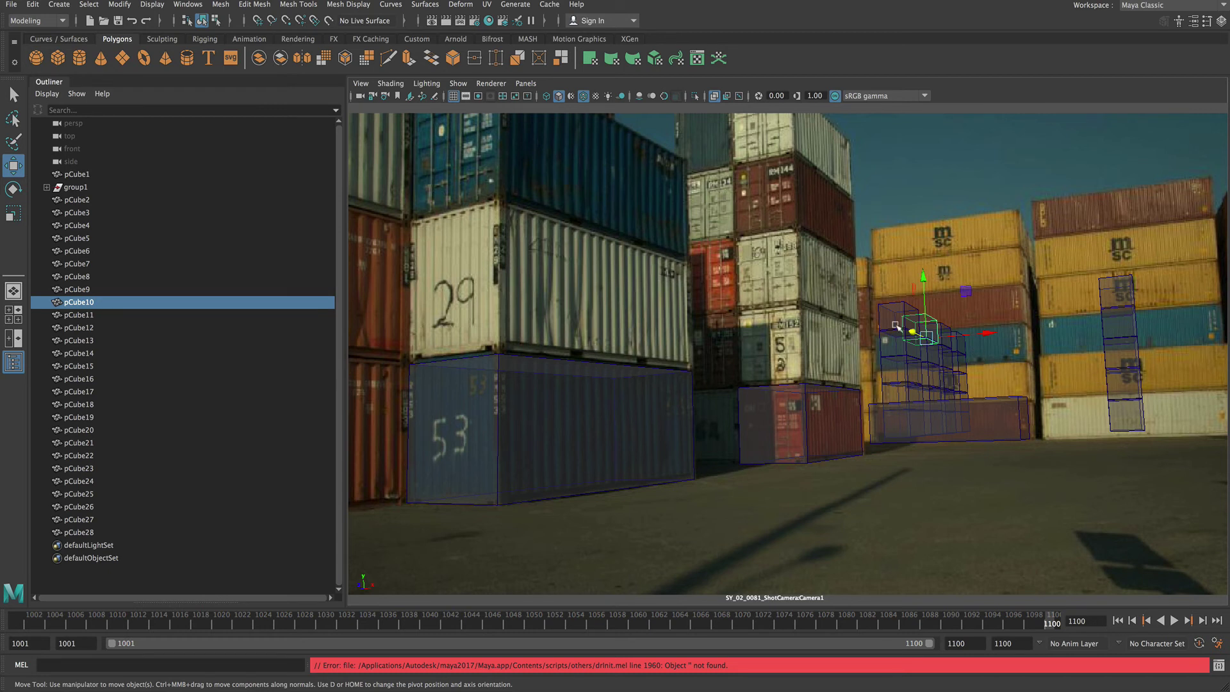
Select individual boxes at frame 1100 and compare each one's position and scale with the containers in the footage.
click(786, 413)
click(645, 436)
click(927, 426)
click(916, 379)
click(907, 342)
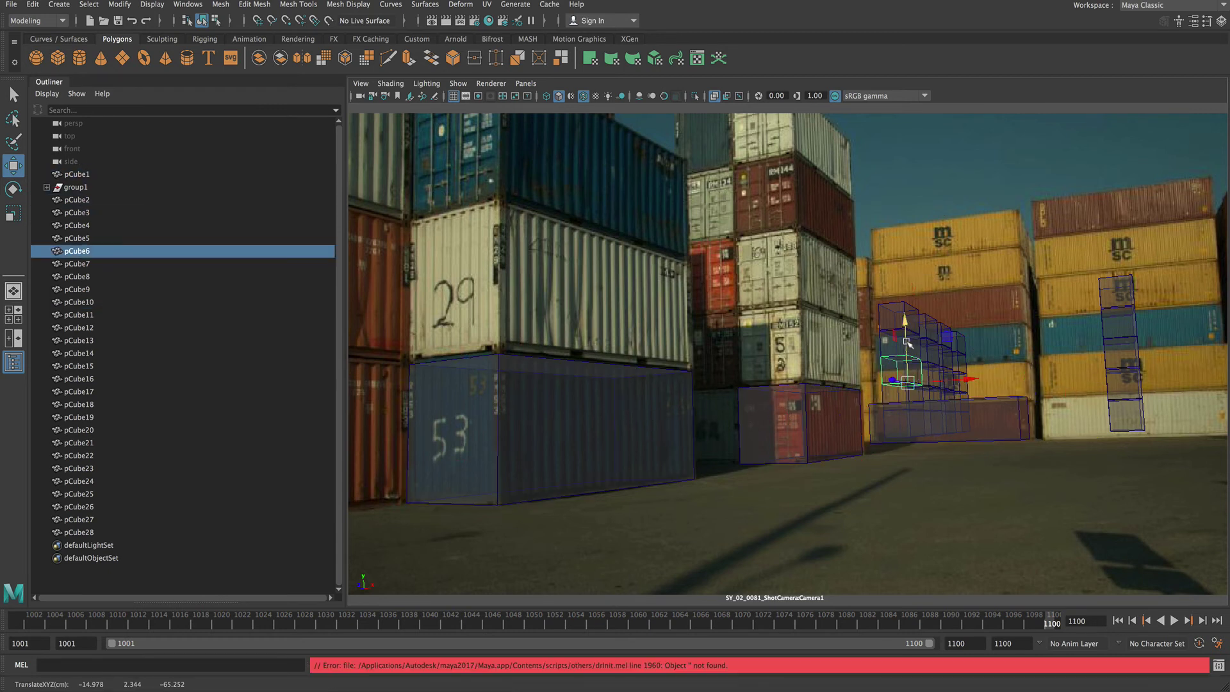
click(934, 326)
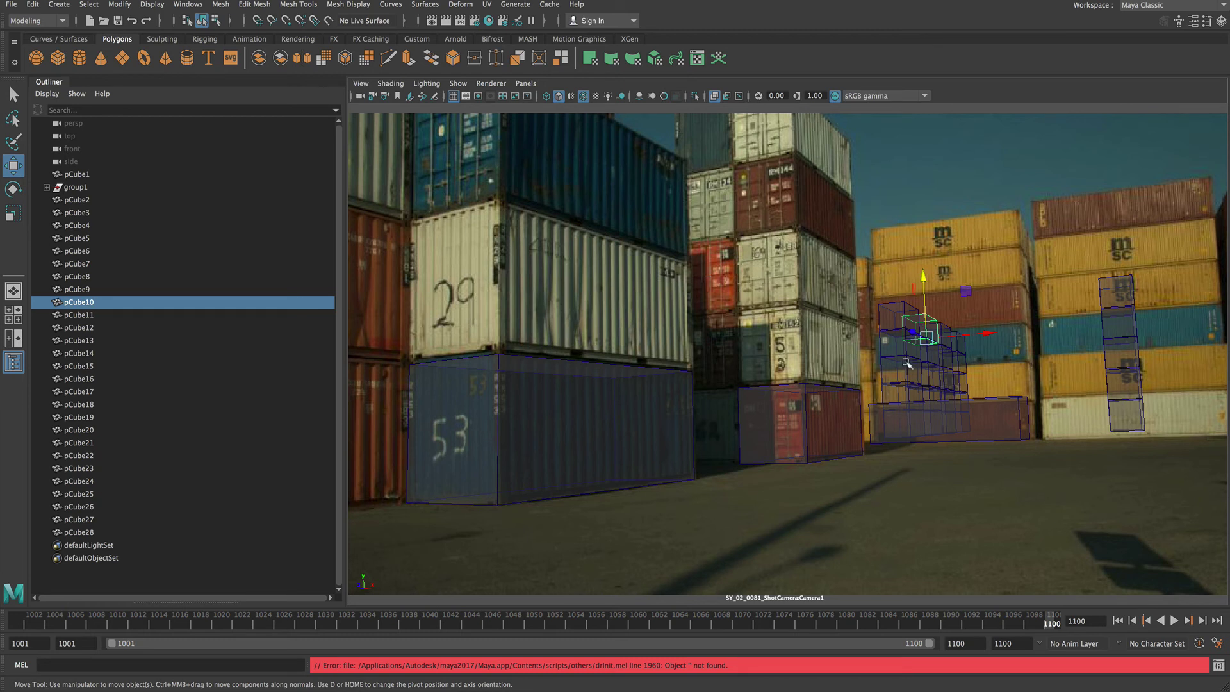
click(493, 433)
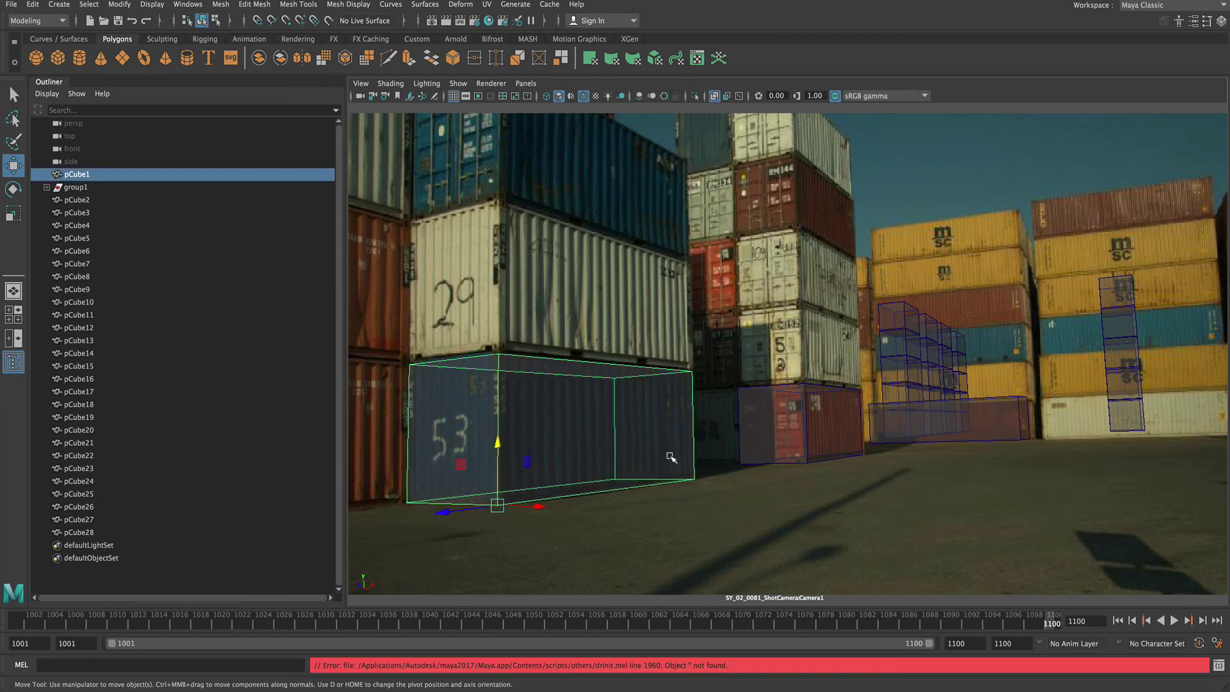
click(823, 422)
click(896, 345)
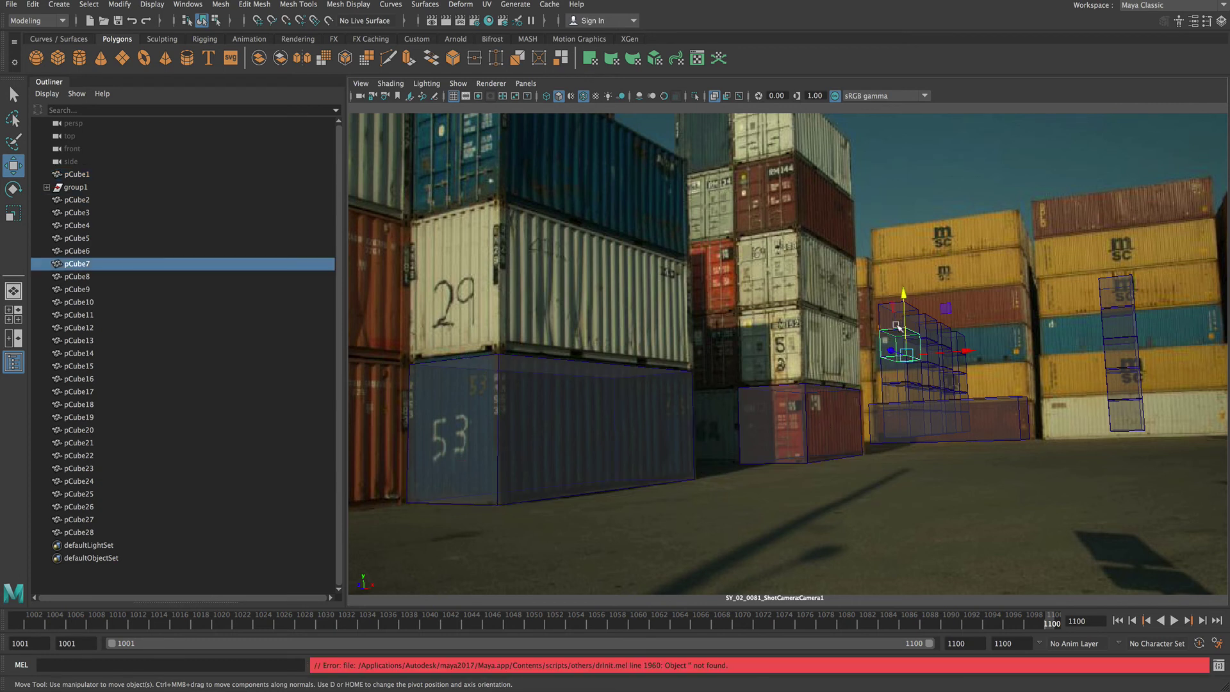
click(929, 325)
click(966, 364)
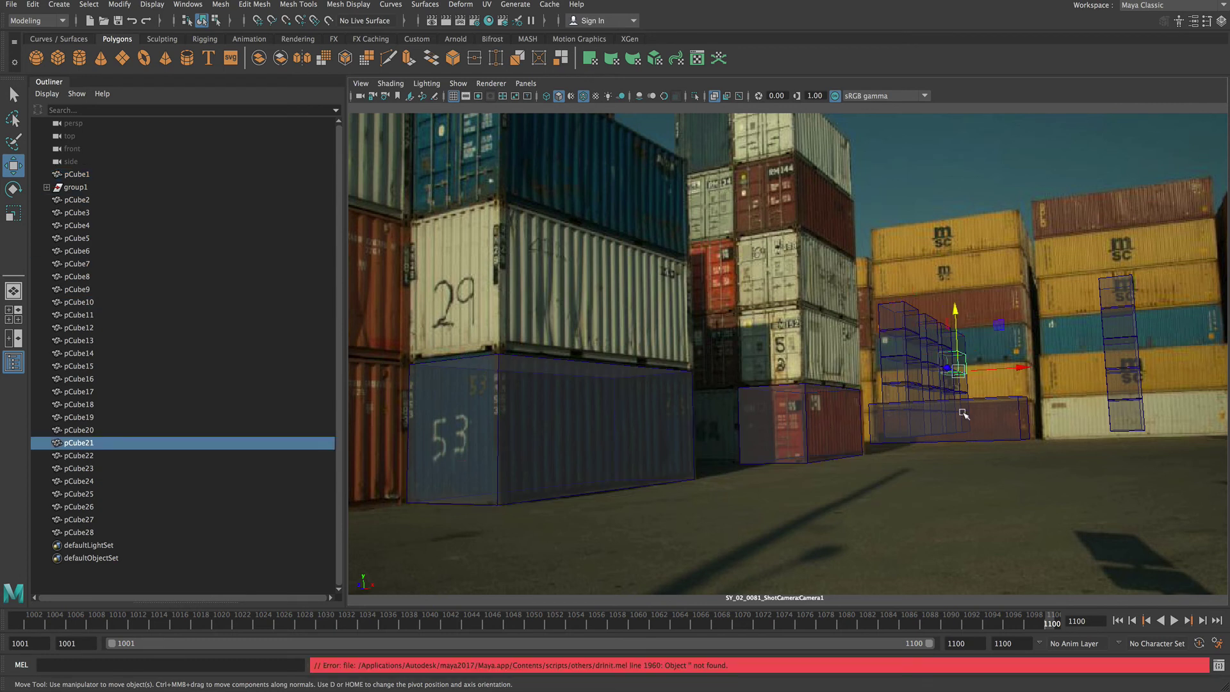
click(963, 431)
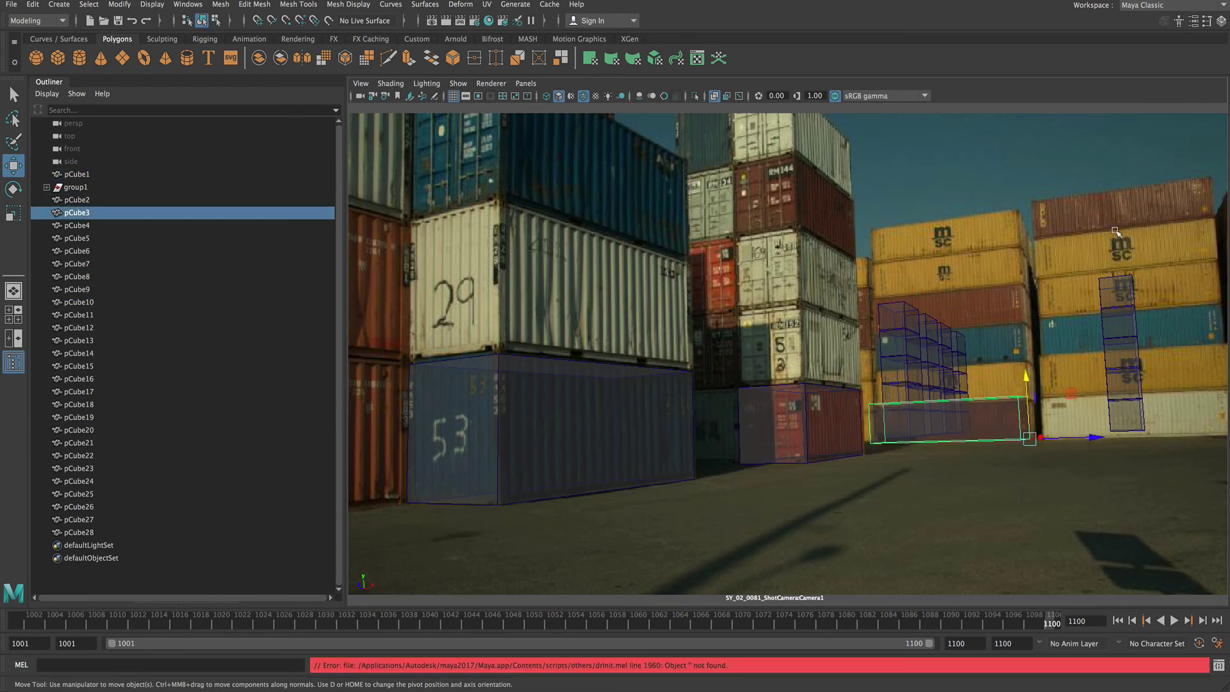
click(911, 322)
click(940, 363)
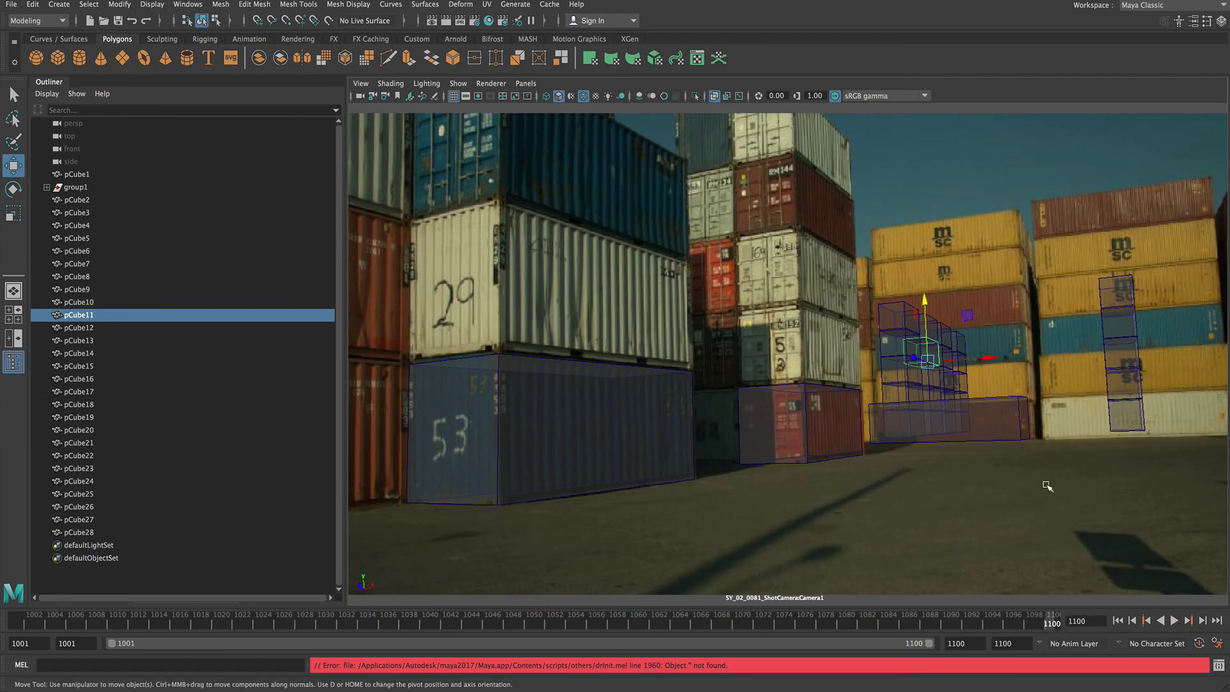
Move the second box from the top of the first column across to the blue container in the right-hand stack.
click(902, 352)
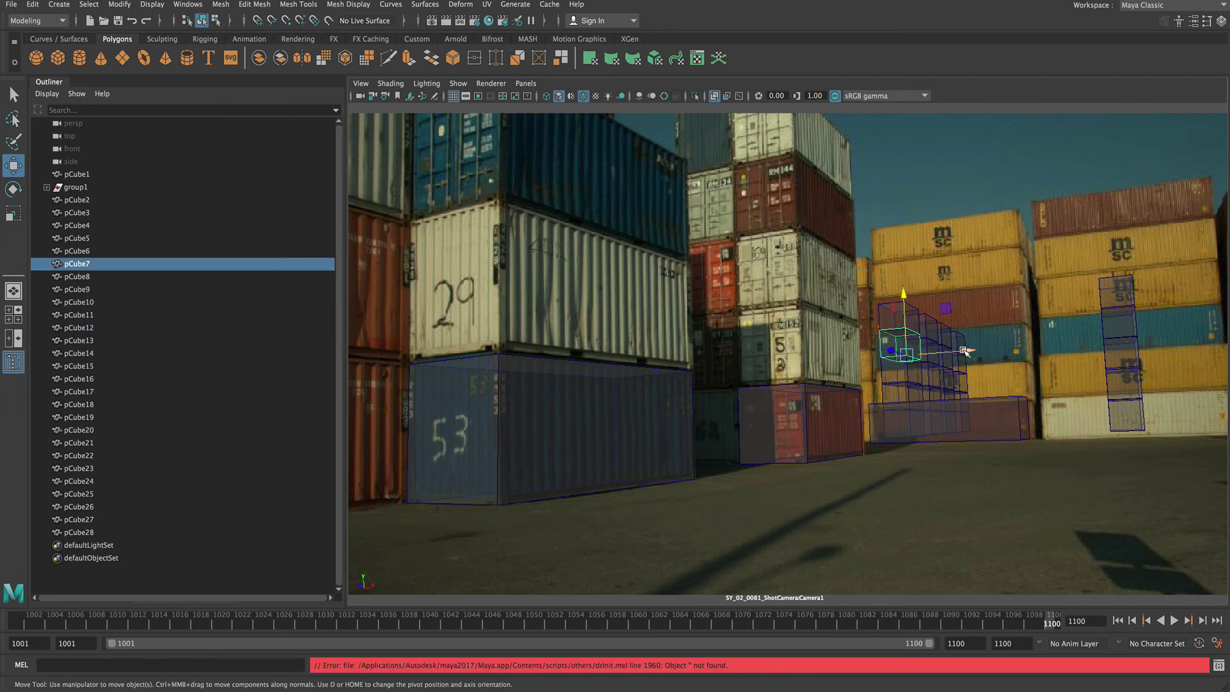
drag(964, 354, 1109, 352)
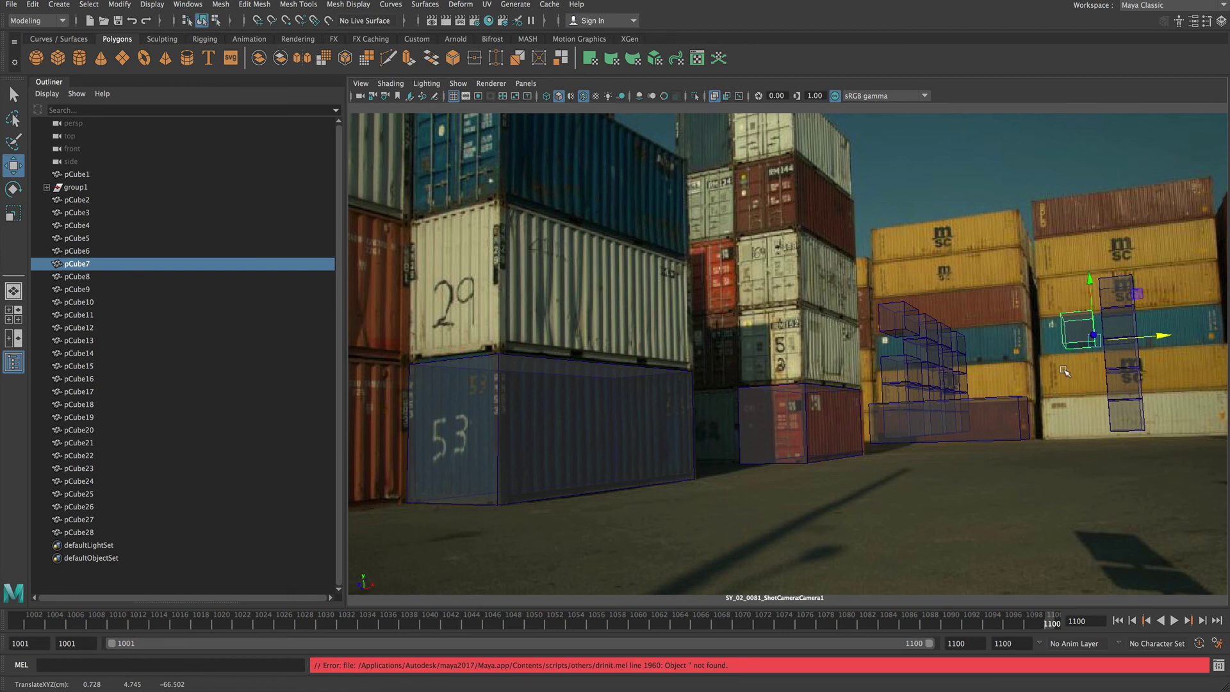
middle_drag(1064, 371, 1019, 391)
key(ctrl+z)
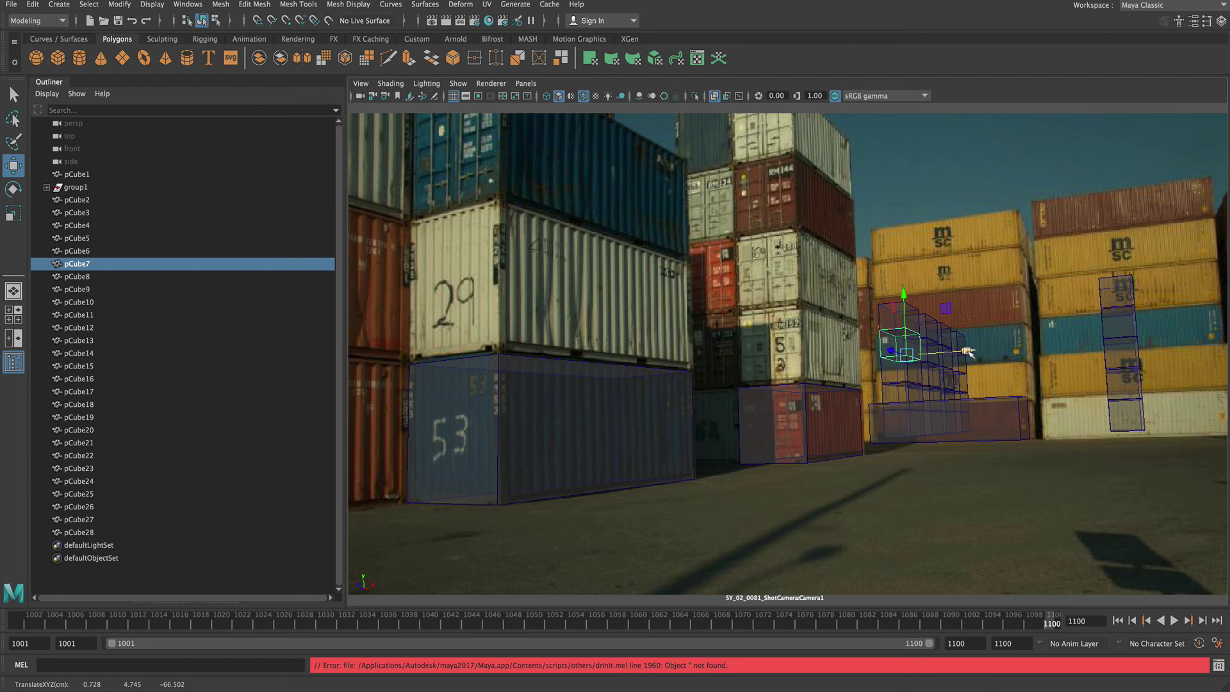
drag(971, 351, 1139, 365)
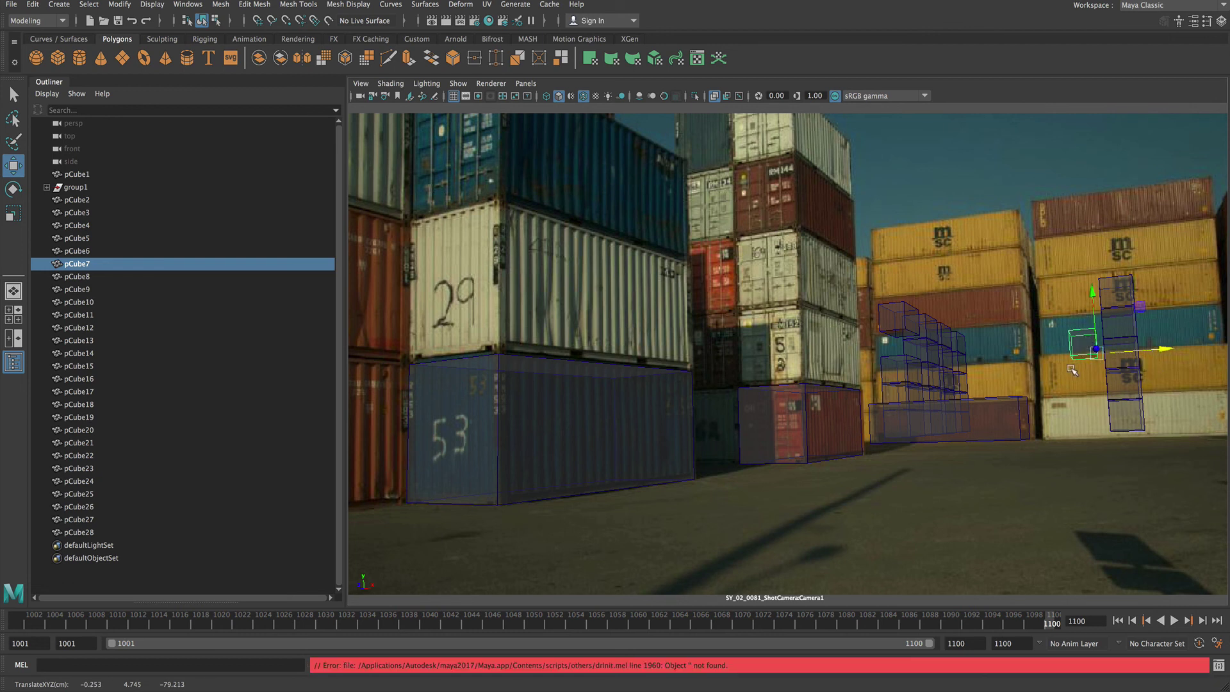